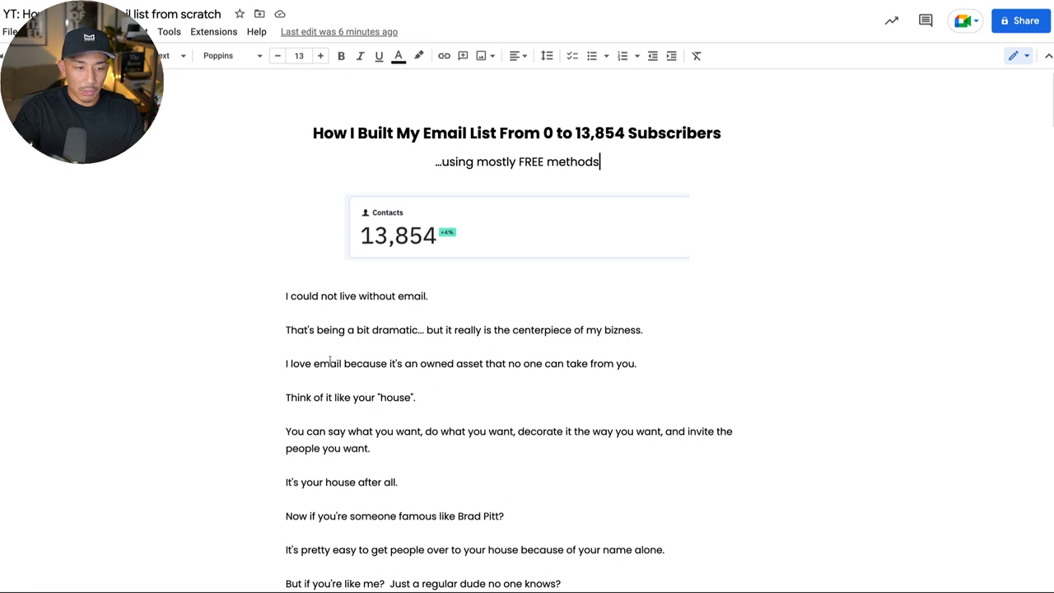
Highlight the intro lines about email as an owned asset, being a regular dude, and the year 2020.
left_click_drag(286, 365, 668, 368)
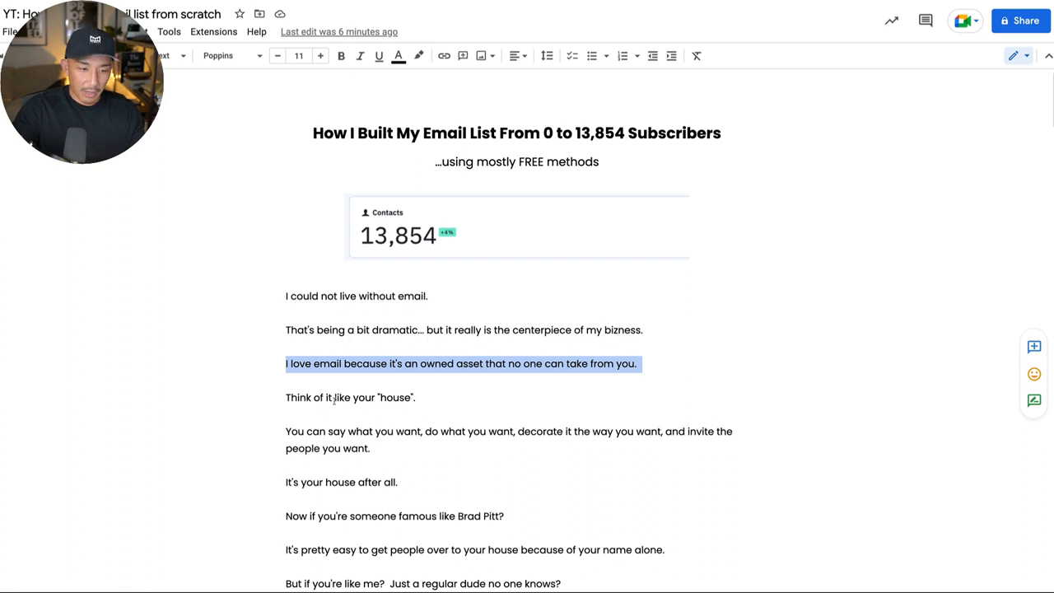
left_click(386, 446)
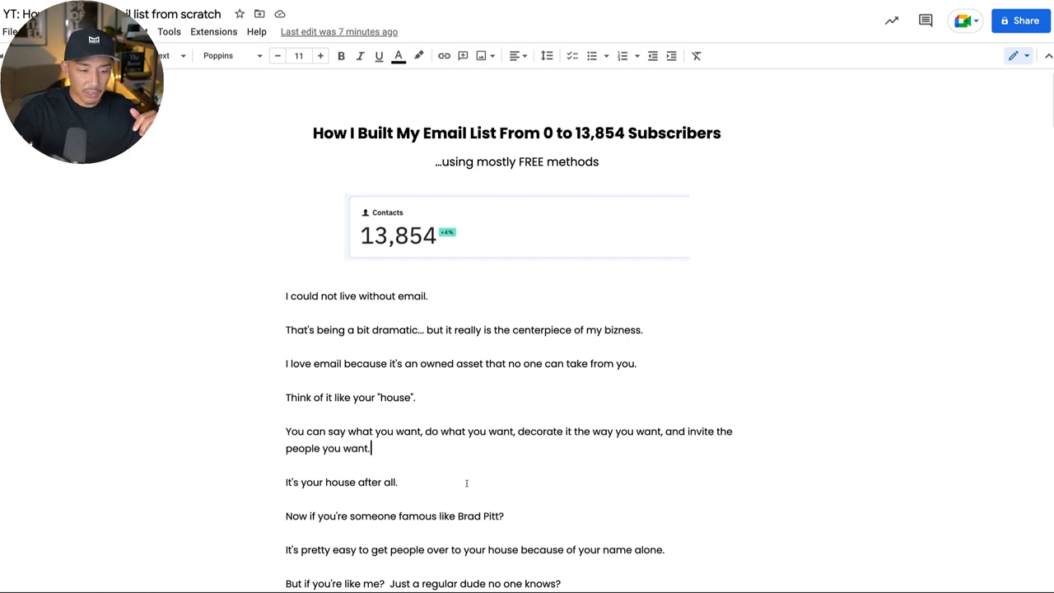
scroll(466, 484, "down", 1)
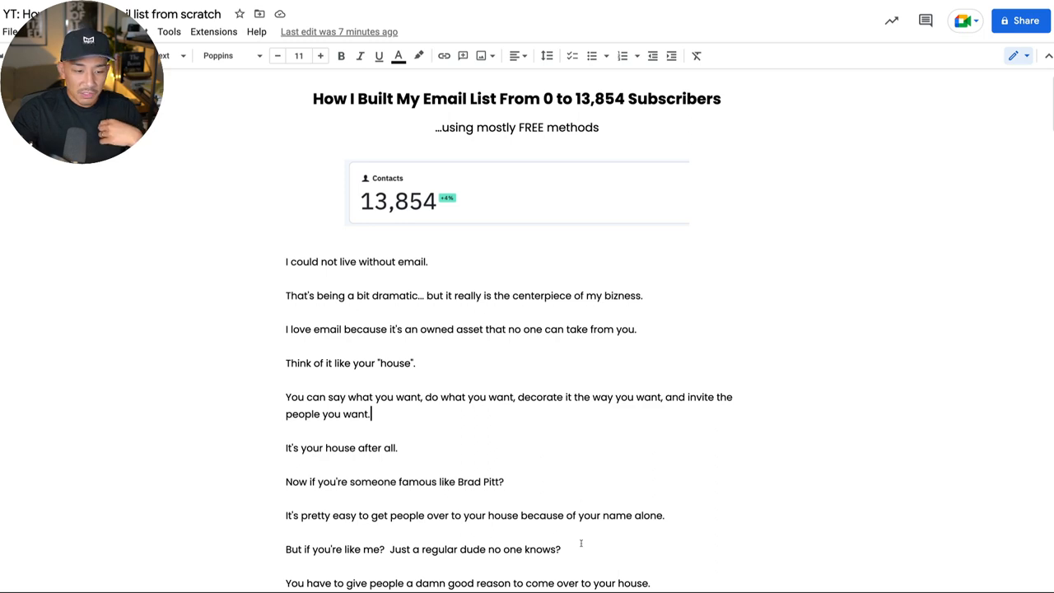
left_click_drag(563, 549, 292, 539)
scroll(560, 464, "down", 3)
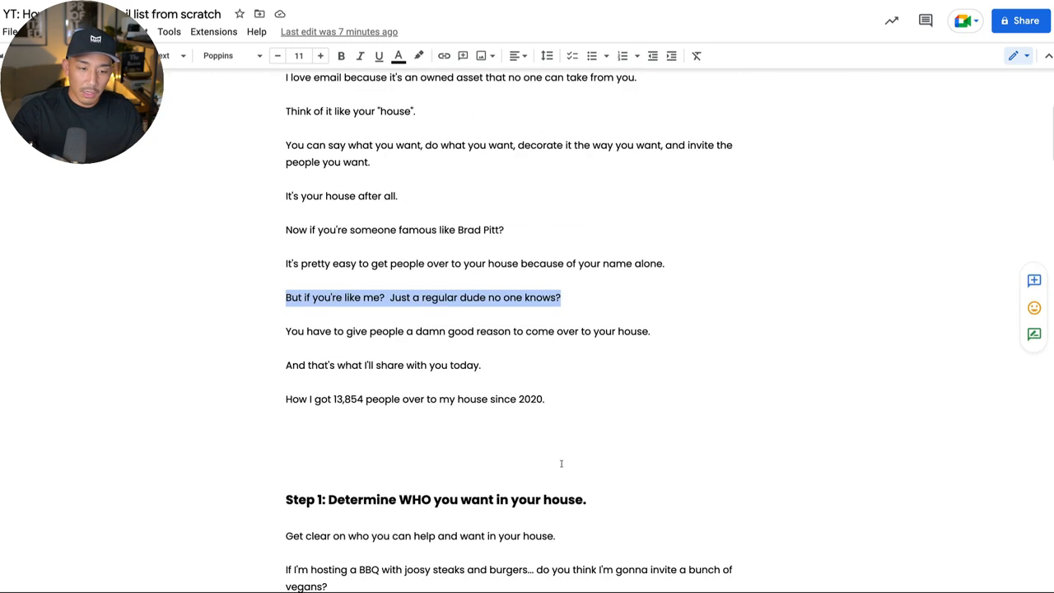
scroll(563, 460, "up", 1)
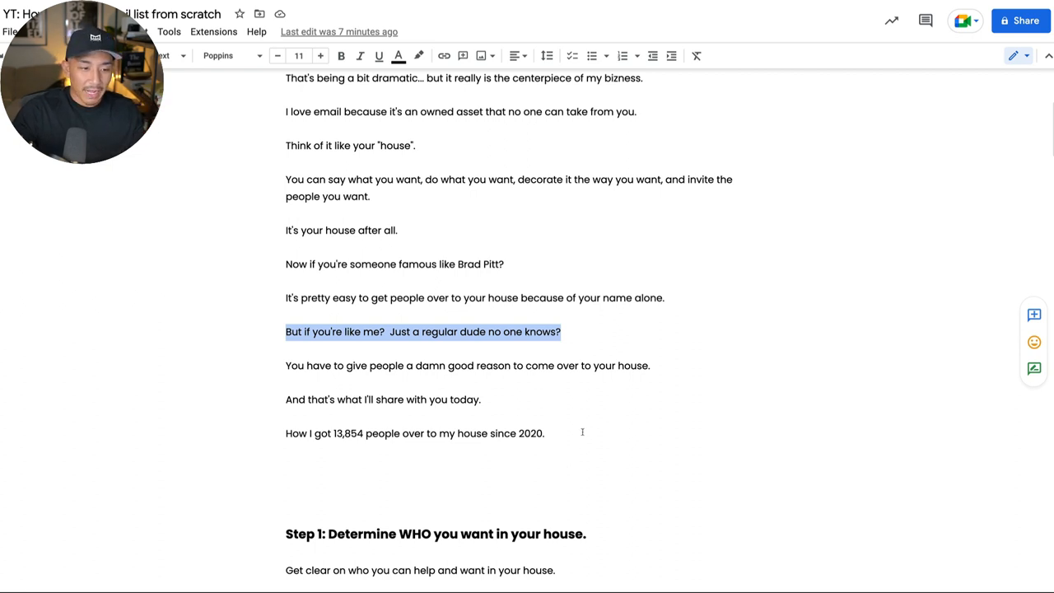
scroll(535, 456, "up", 1)
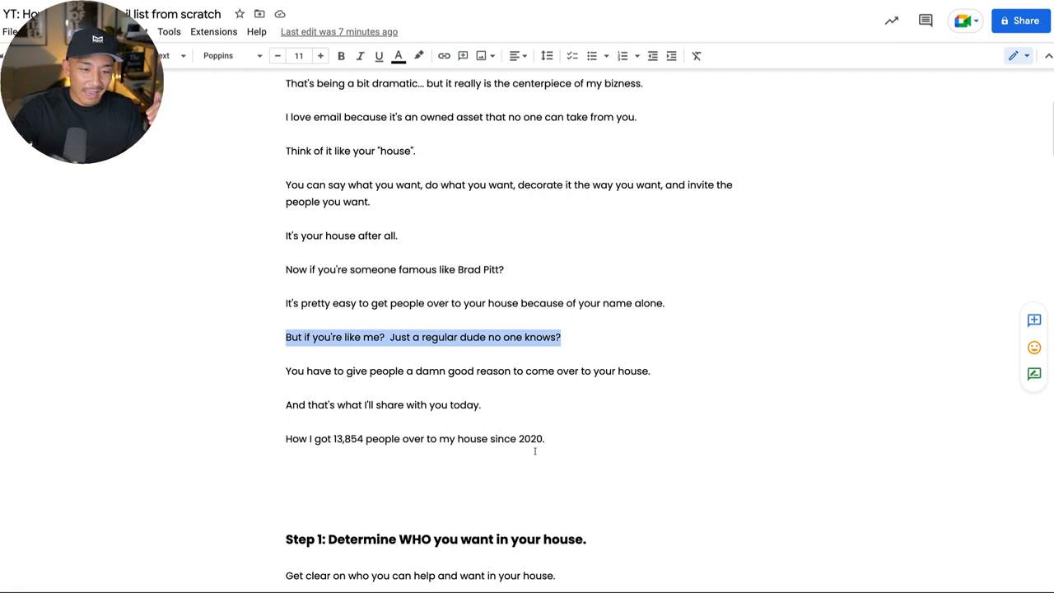
double_click(539, 439)
scroll(539, 442, "up", 1)
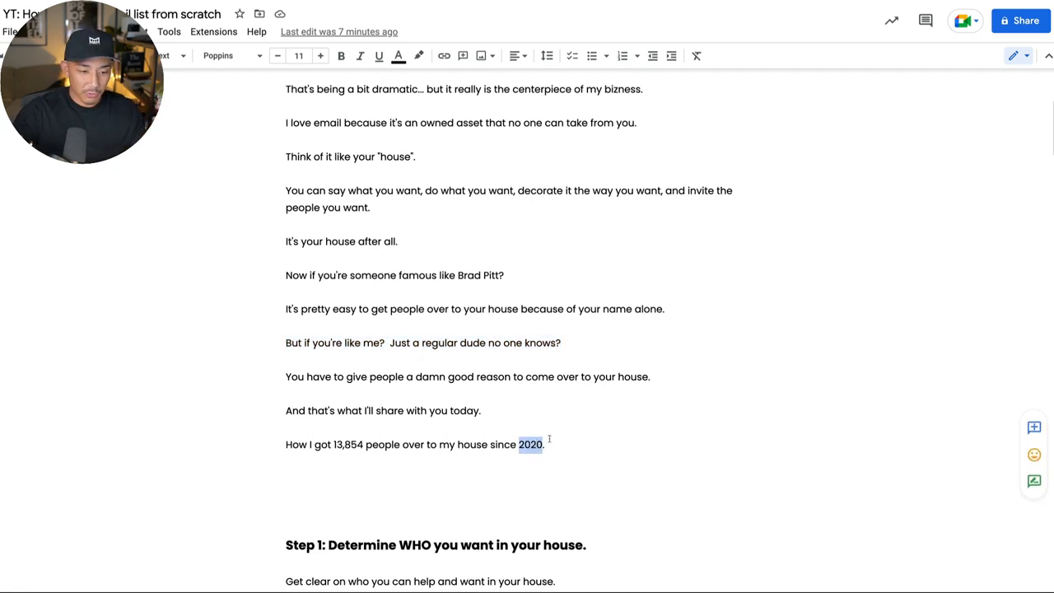
scroll(553, 451, "down", 1)
scroll(553, 450, "down", 1)
scroll(554, 449, "down", 1)
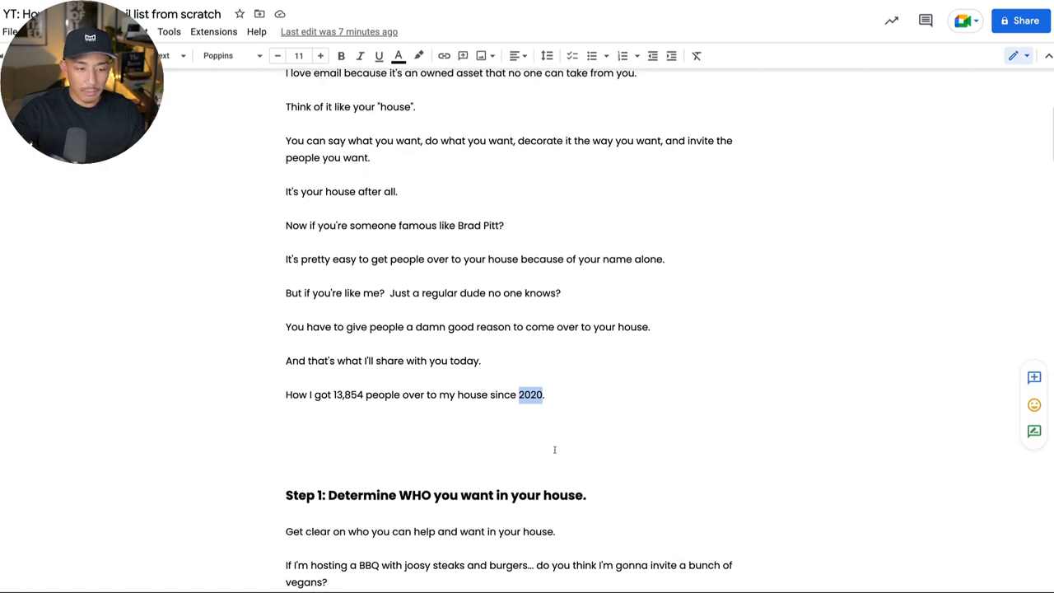
scroll(554, 449, "down", 1)
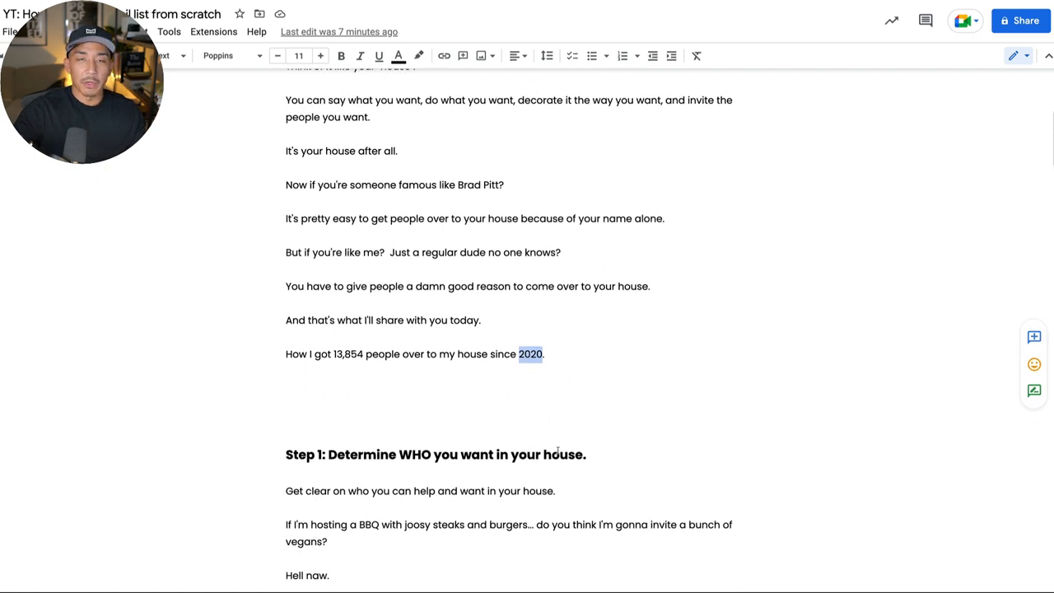
scroll(558, 451, "down", 1)
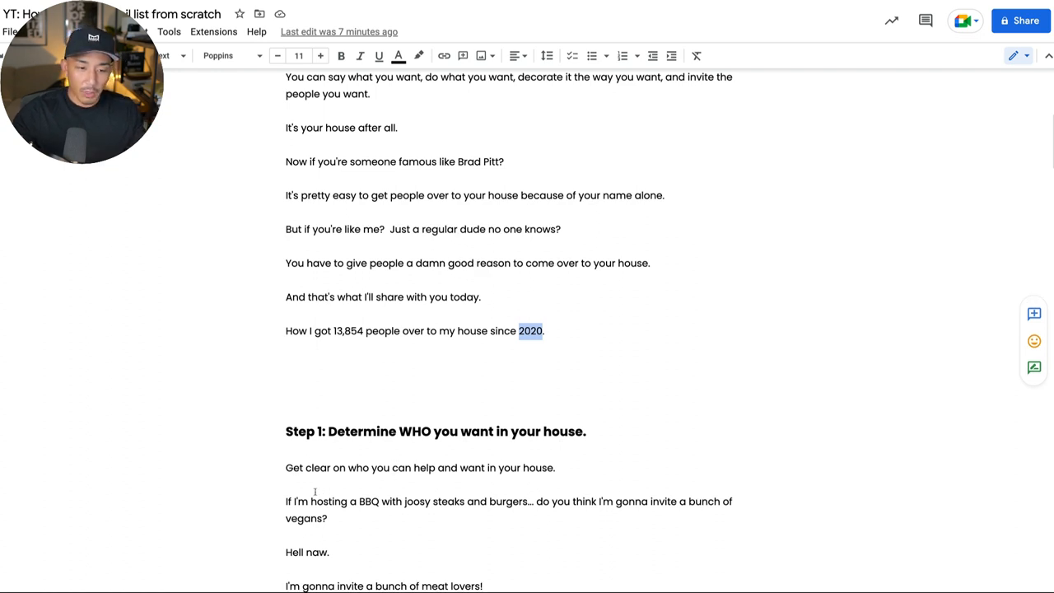
scroll(315, 491, "down", 1)
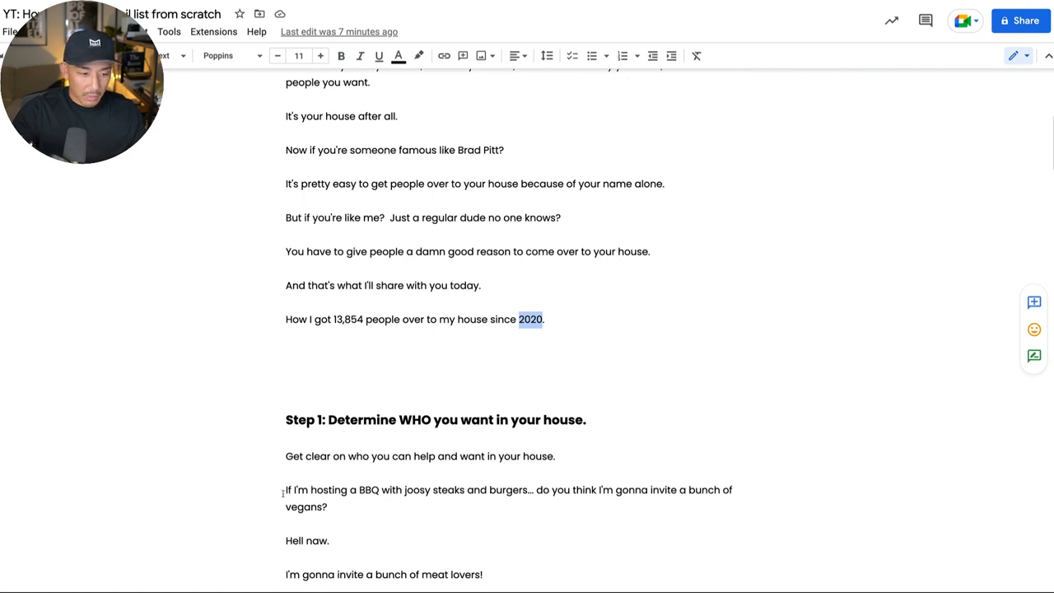
Highlight the BBQ-and-vegans paragraph and the word WHO in the Step 1 heading.
left_click_drag(284, 491, 367, 513)
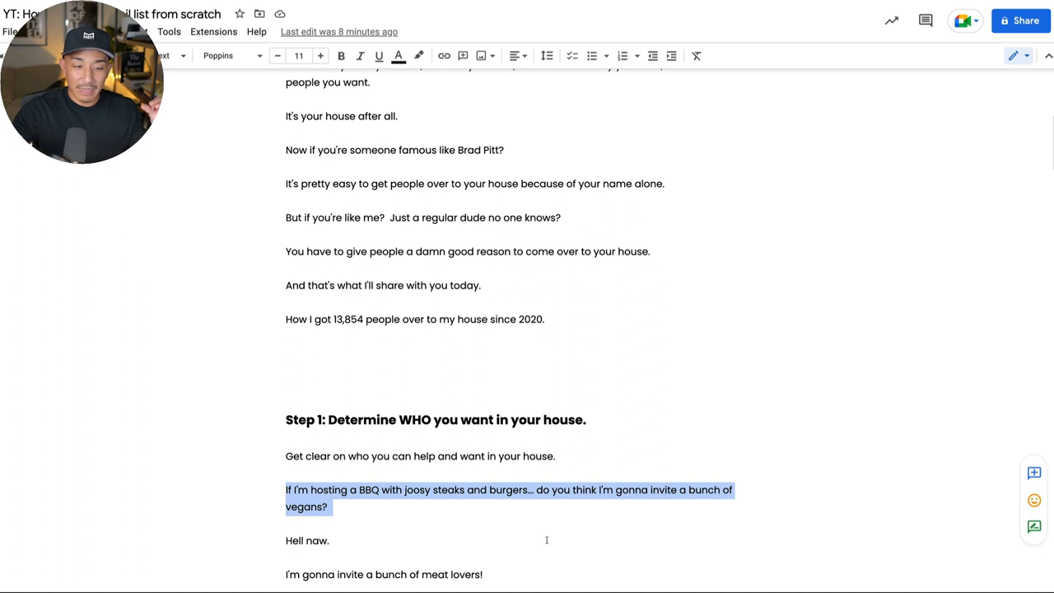
scroll(546, 539, "down", 1)
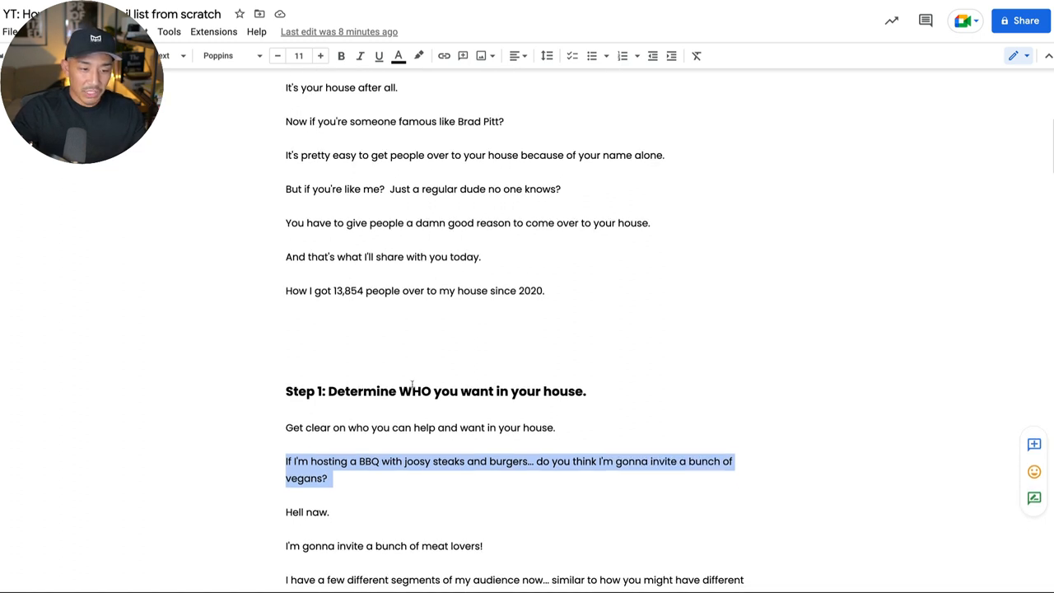
left_click(412, 387)
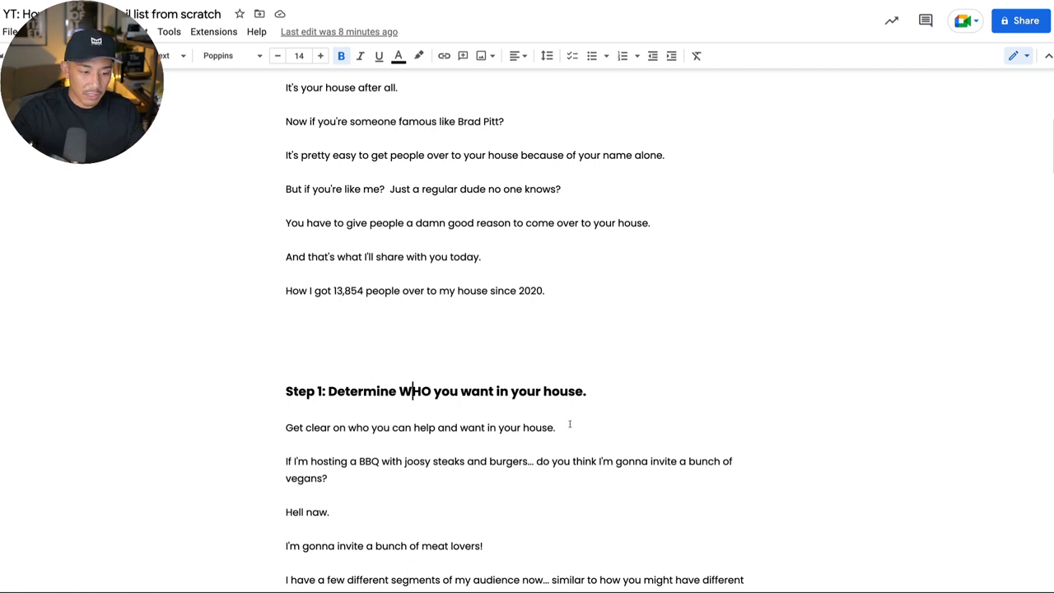
scroll(567, 423, "down", 1)
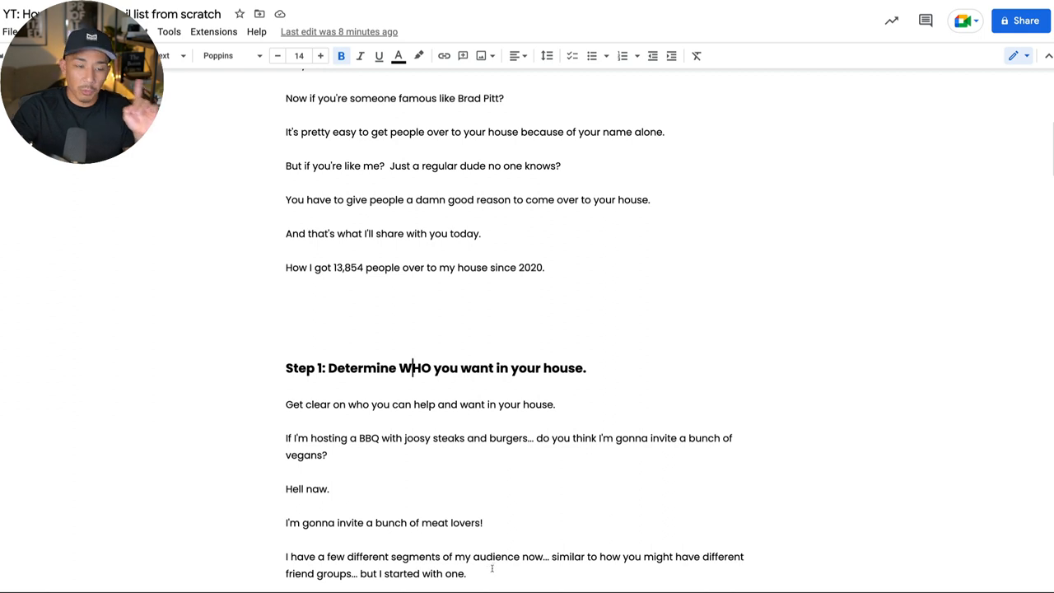
scroll(489, 568, "down", 1)
scroll(492, 565, "down", 1)
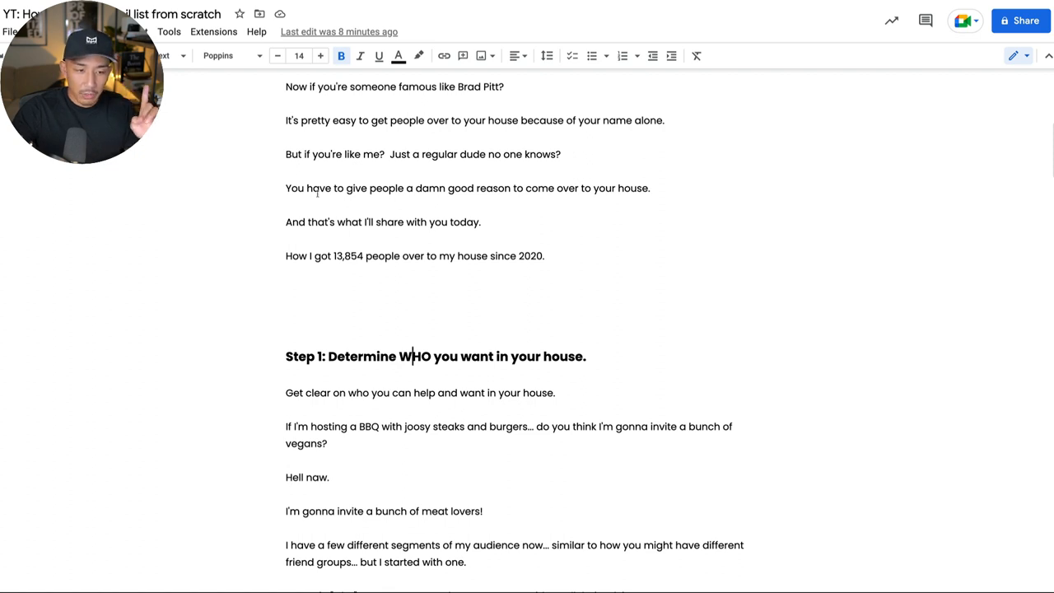
double_click(414, 356)
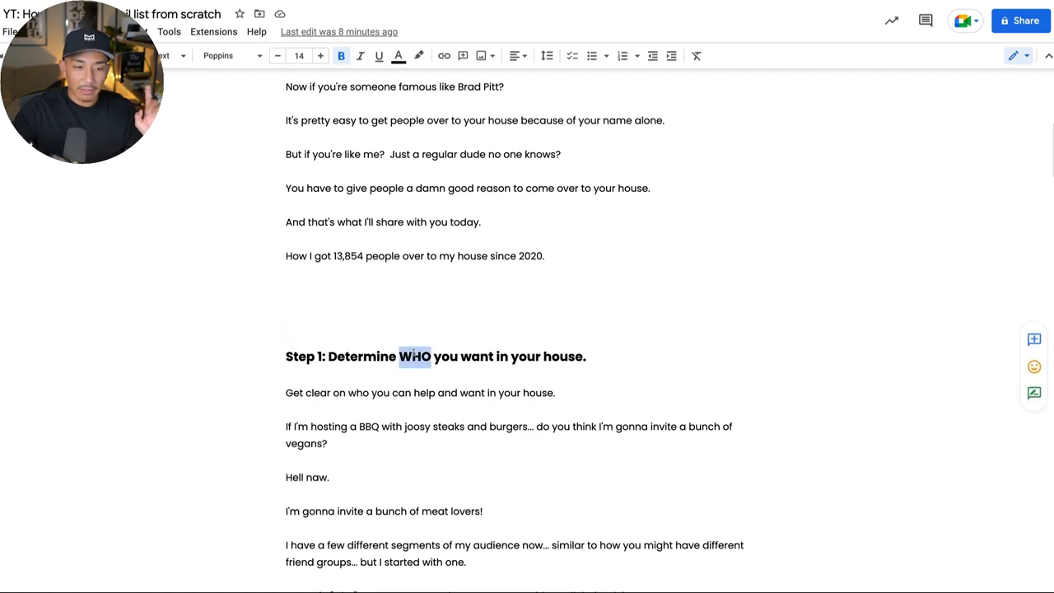
scroll(466, 412, "down", 1)
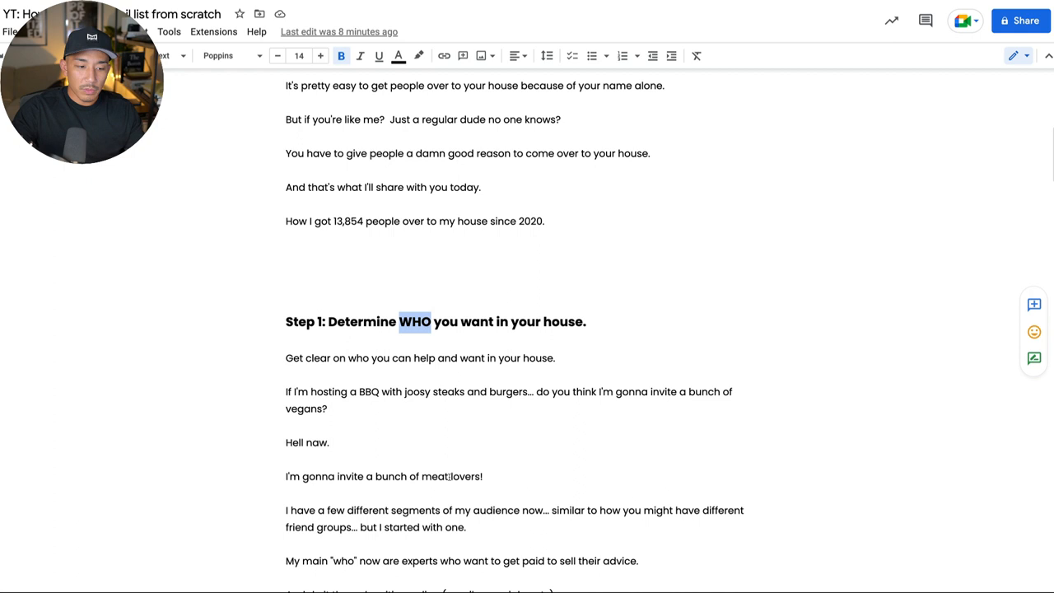
scroll(466, 413, "down", 1)
scroll(461, 428, "down", 2)
scroll(449, 476, "down", 1)
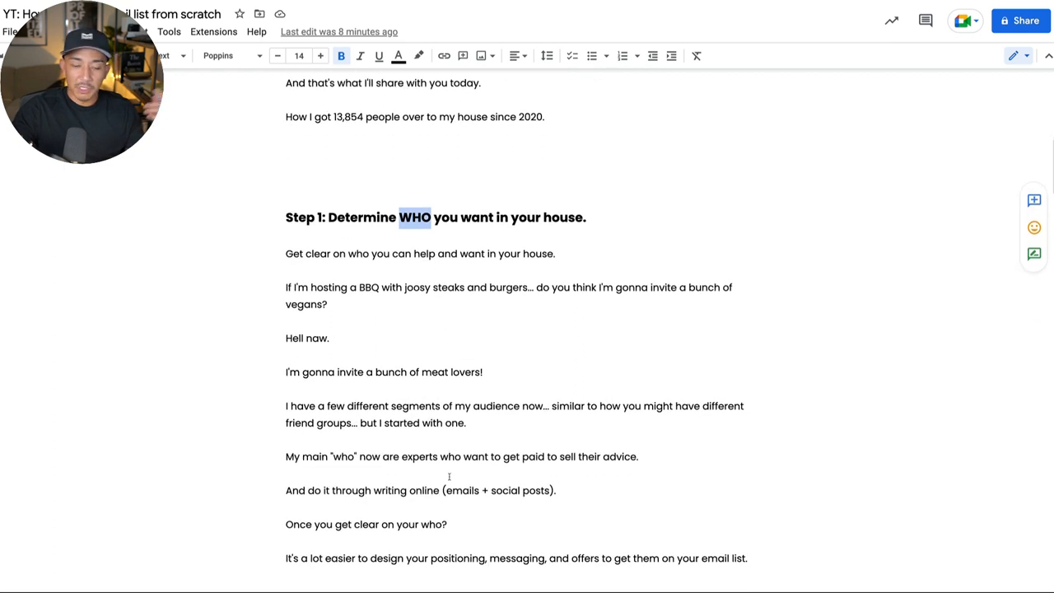
left_click(618, 498)
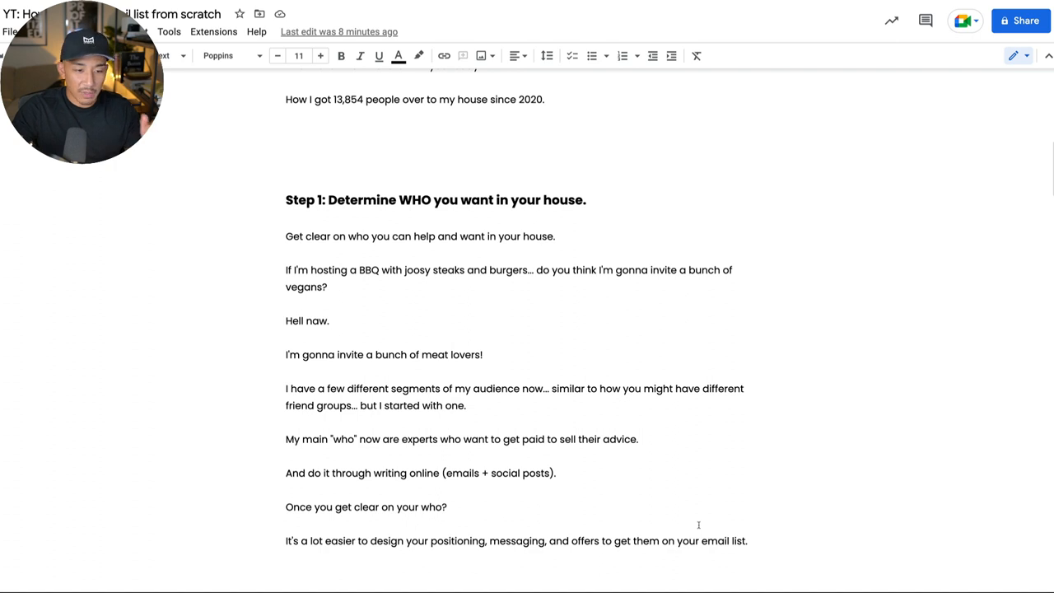
left_click(528, 409)
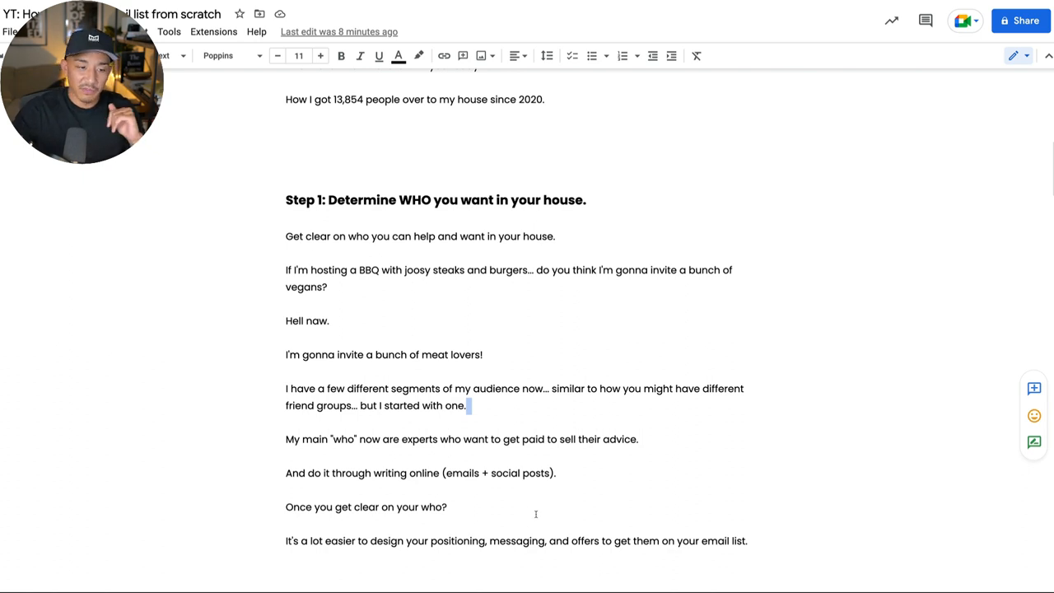
scroll(535, 511, "down", 2)
scroll(543, 508, "down", 2)
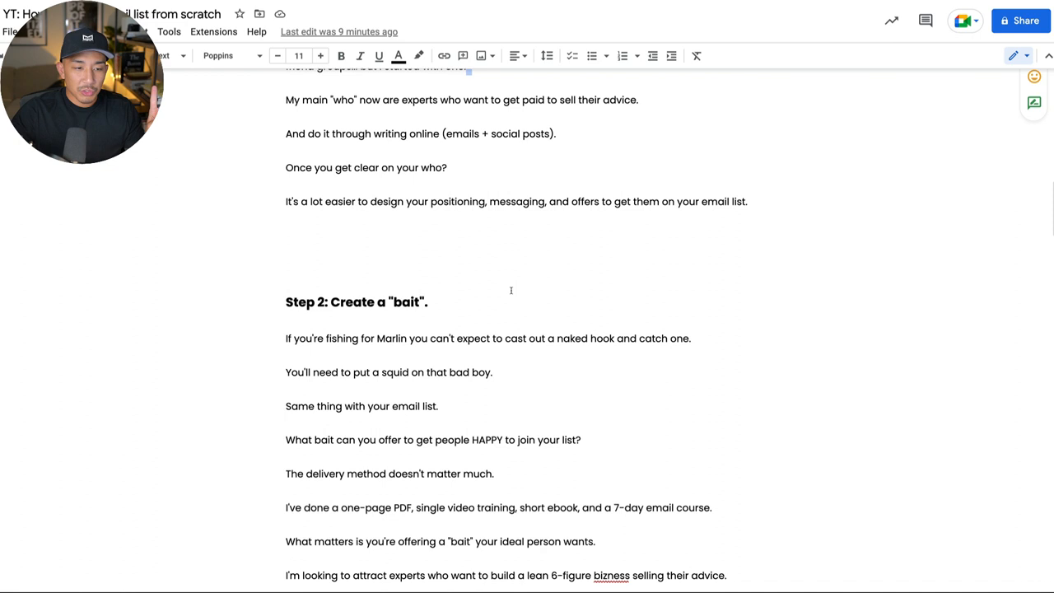
Highlight the Step 2 heading, then the line about the delivery method not mattering.
triple_click(425, 301)
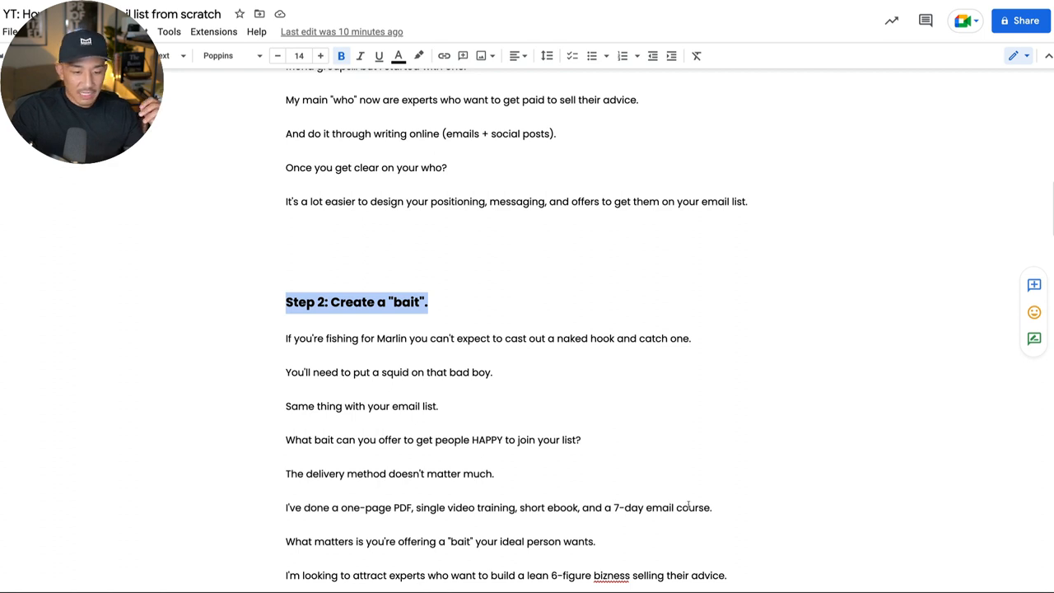
left_click(511, 478)
left_click_drag(511, 478, 237, 475)
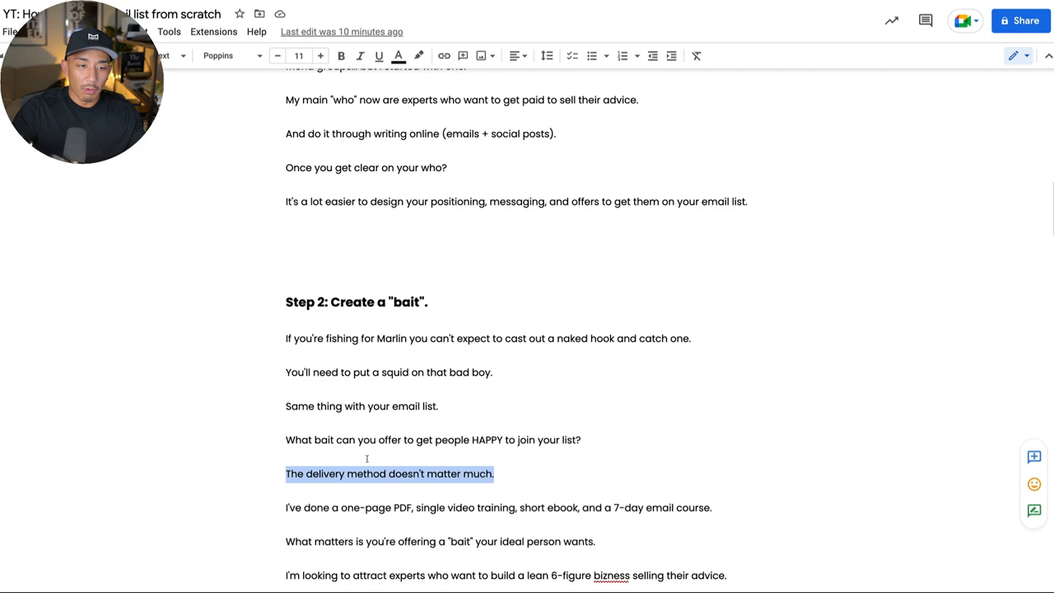
scroll(366, 461, "down", 1)
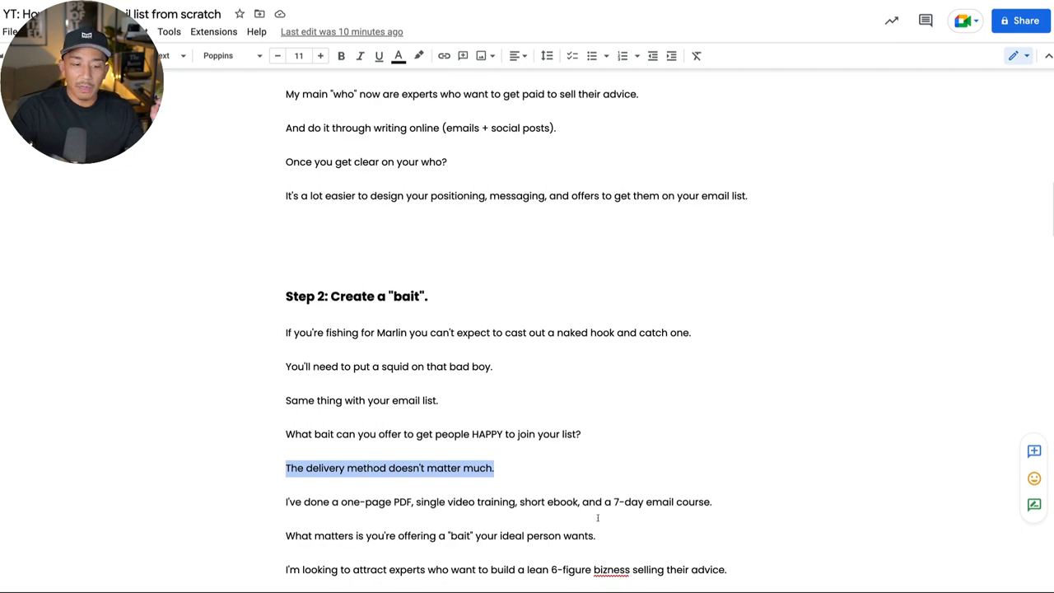
scroll(566, 382, "up", 2)
scroll(397, 207, "up", 4)
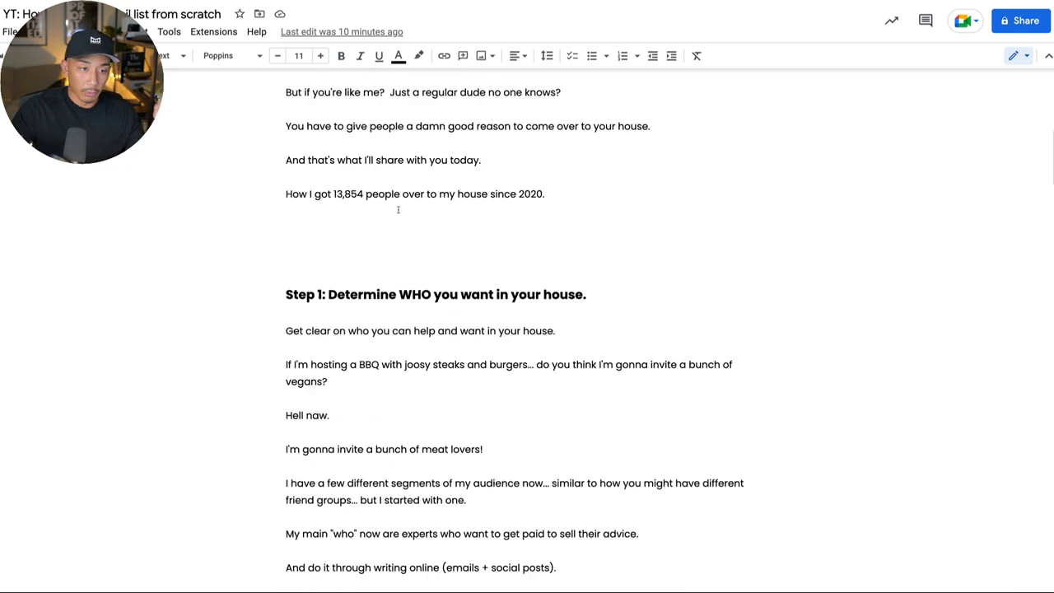
scroll(376, 337, "up", 1)
scroll(377, 333, "down", 4)
scroll(377, 333, "down", 1)
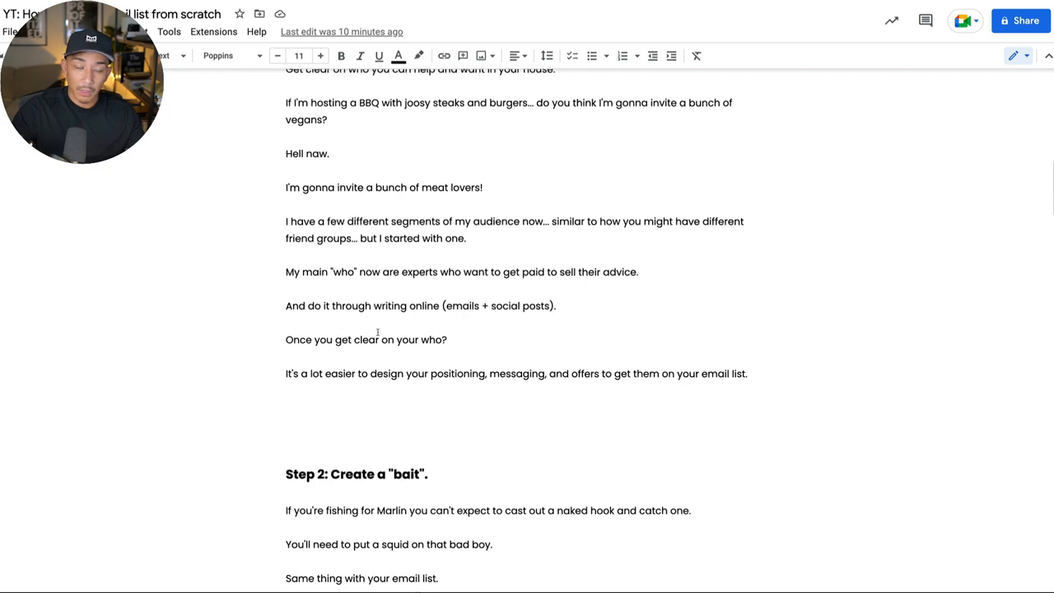
scroll(379, 329, "down", 4)
scroll(389, 345, "up", 1)
scroll(390, 350, "down", 2)
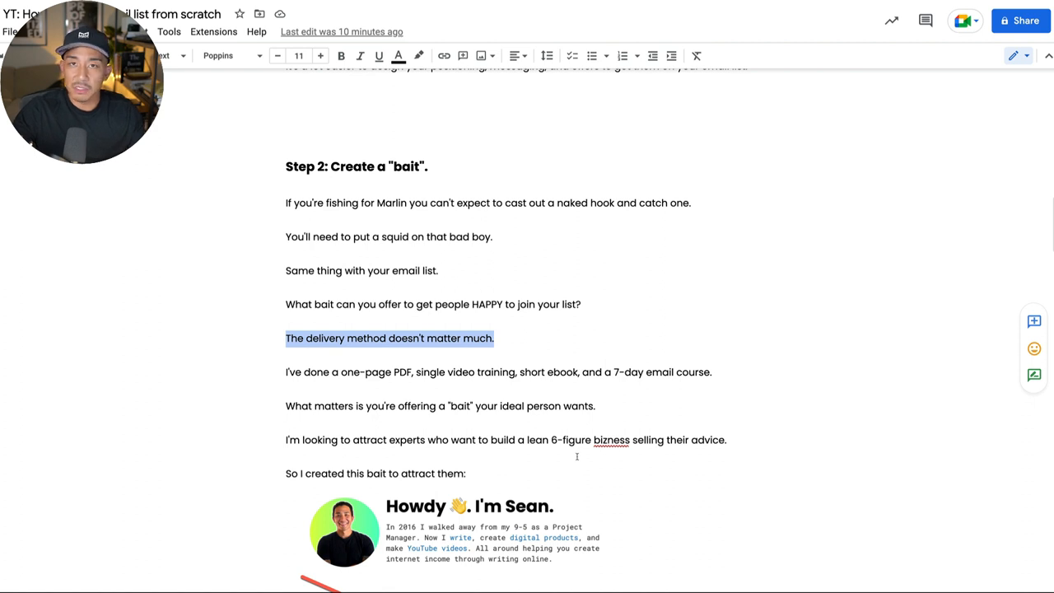
scroll(585, 457, "down", 1)
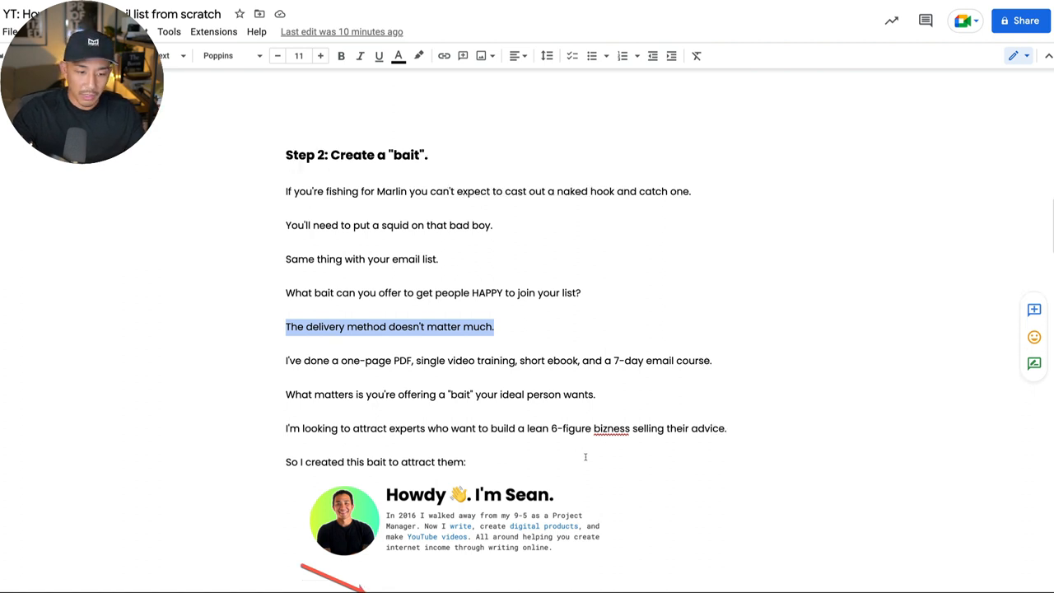
scroll(585, 457, "down", 1)
scroll(585, 457, "down", 1)
scroll(586, 457, "down", 1)
scroll(586, 456, "down", 1)
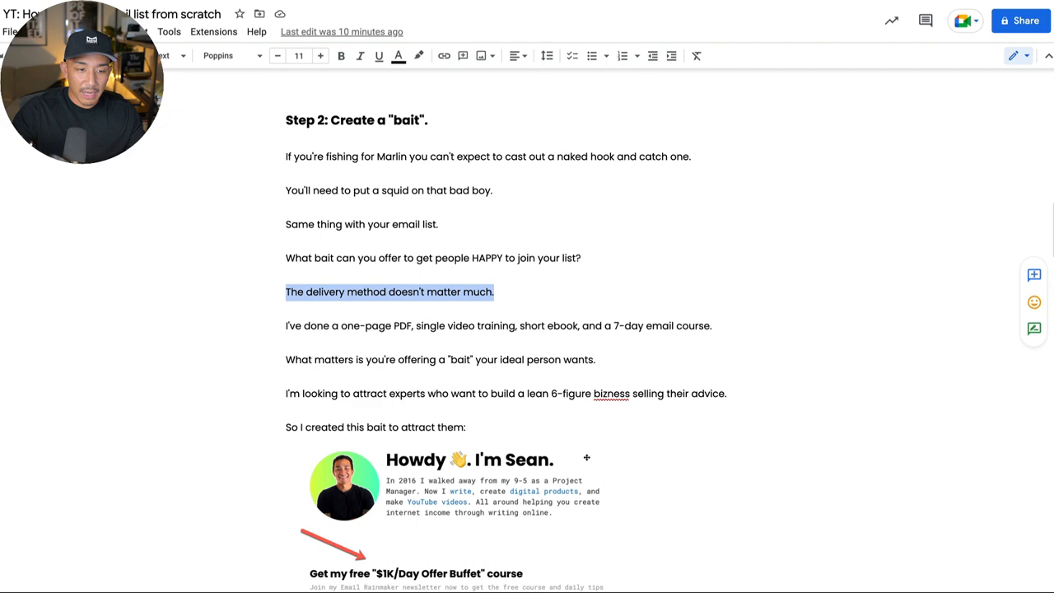
scroll(586, 457, "down", 1)
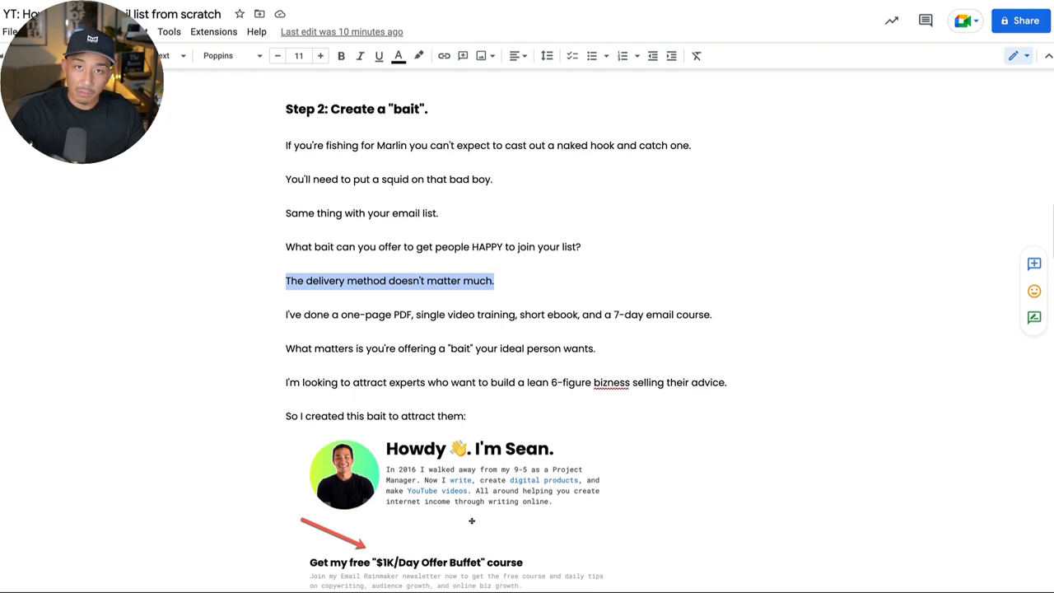
scroll(472, 520, "down", 2)
scroll(395, 532, "down", 2)
scroll(401, 523, "down", 2)
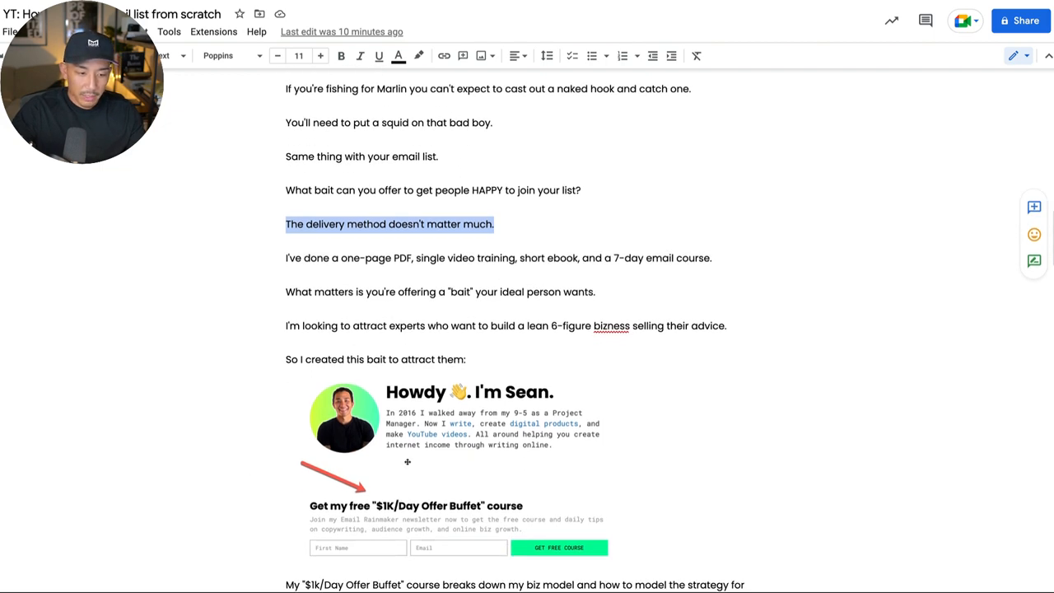
scroll(410, 460, "down", 5)
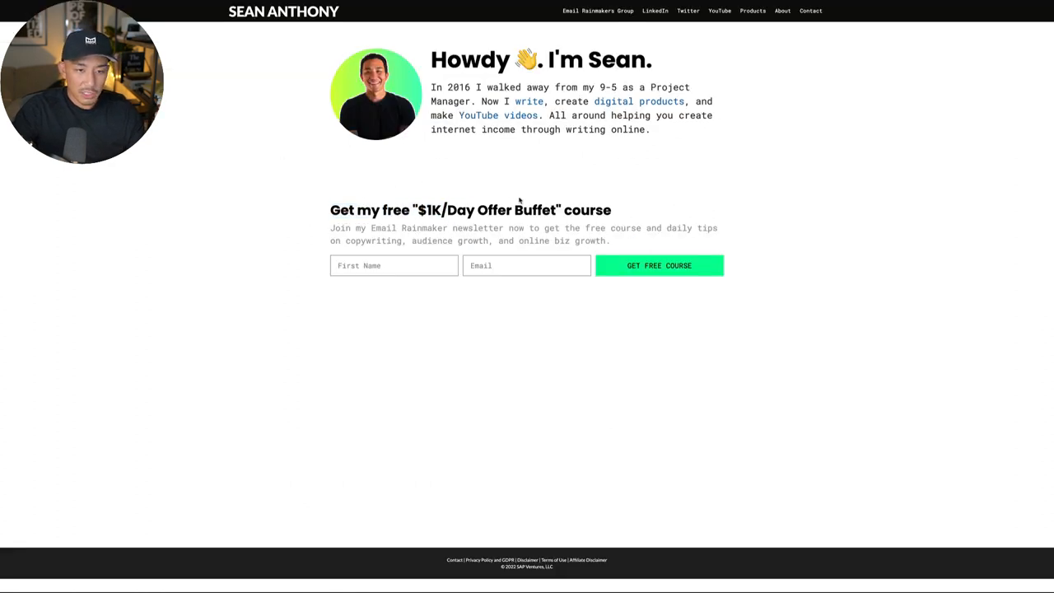
left_click_drag(330, 206, 589, 253)
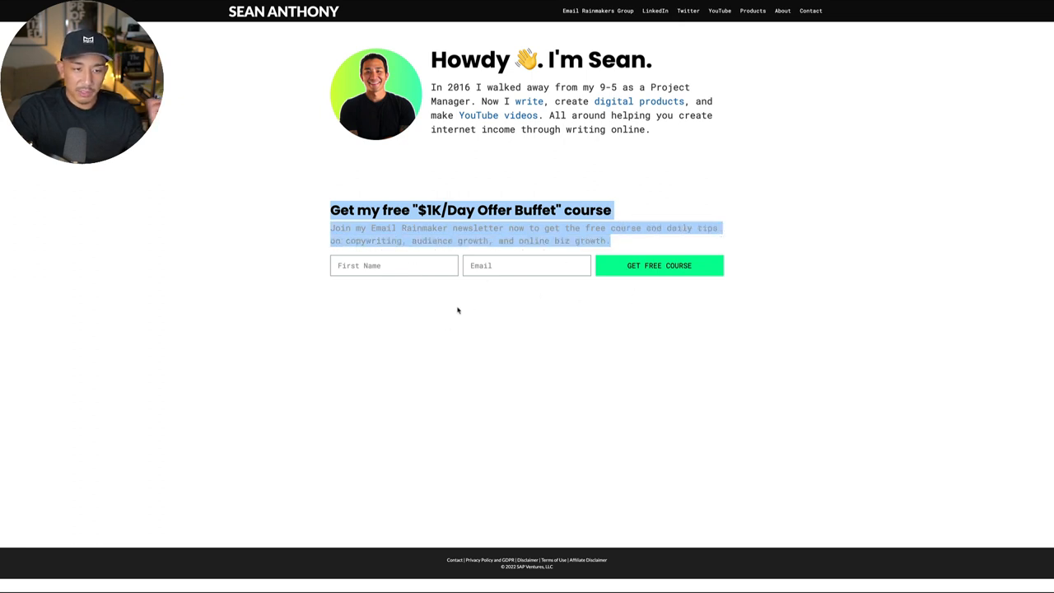
left_click(562, 212)
left_click_drag(558, 208, 418, 211)
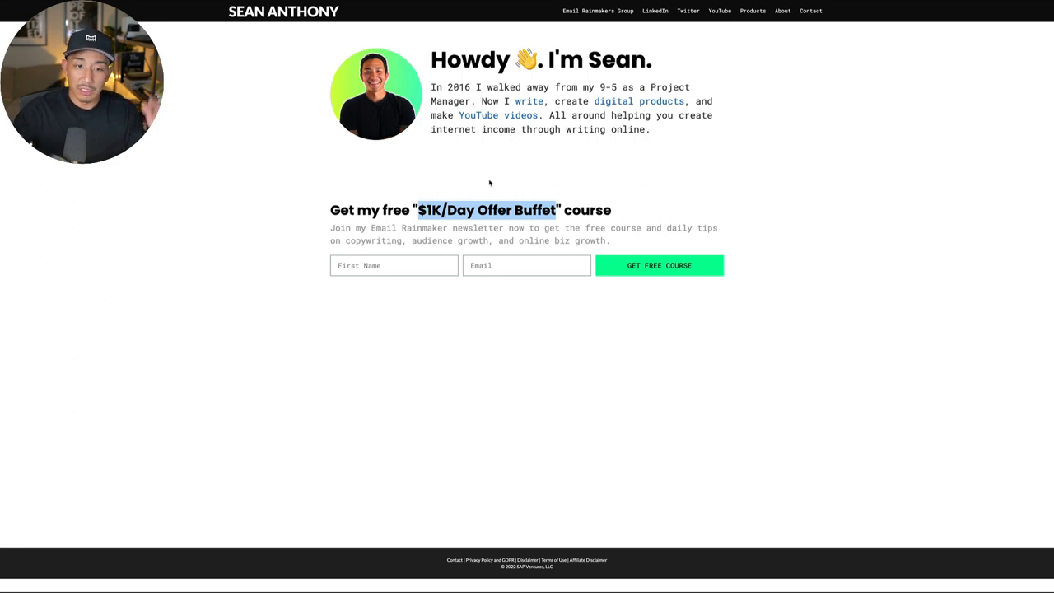
left_click(508, 211)
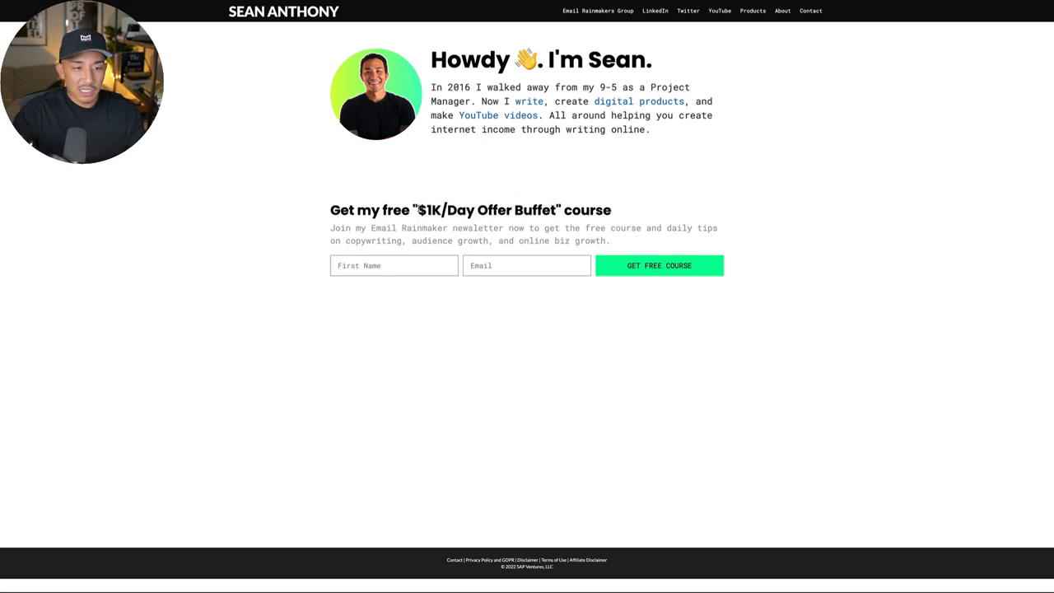
left_click_drag(418, 210, 558, 210)
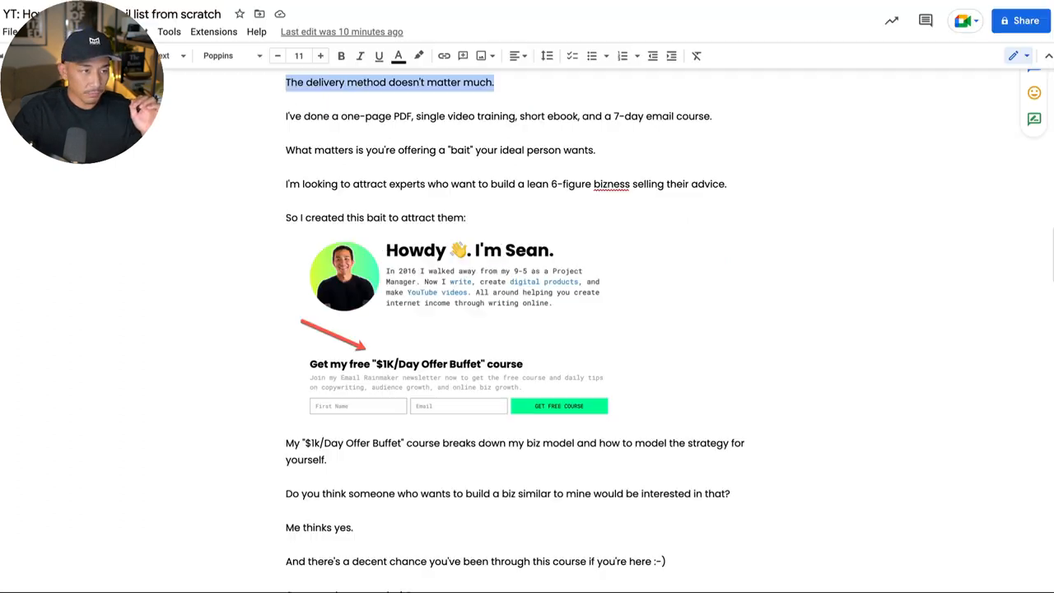
scroll(350, 245, "down", 1)
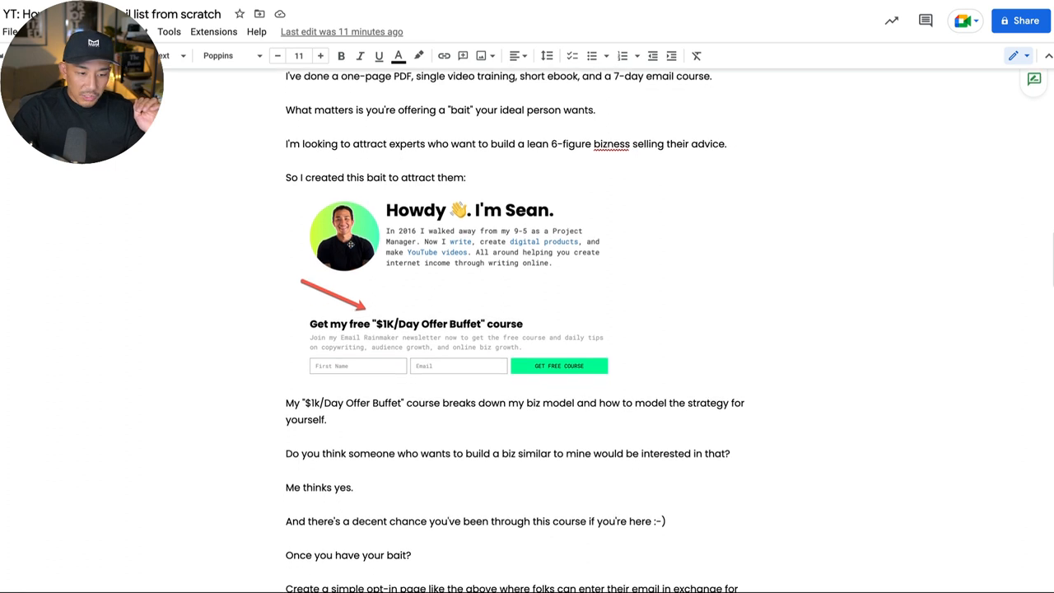
scroll(350, 244, "down", 1)
scroll(350, 245, "down", 1)
scroll(350, 245, "down", 1)
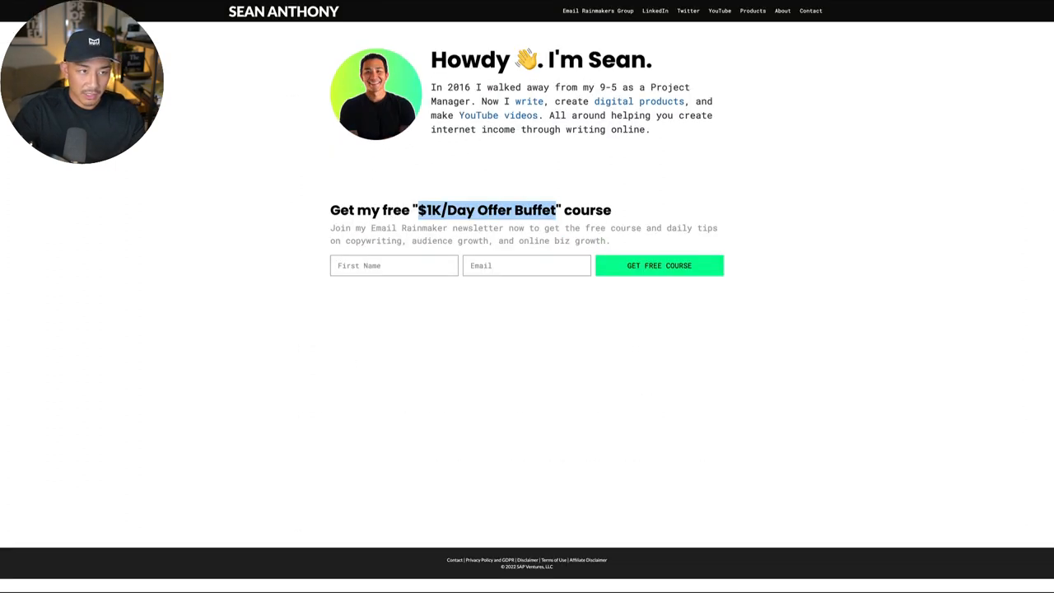
left_click(443, 287)
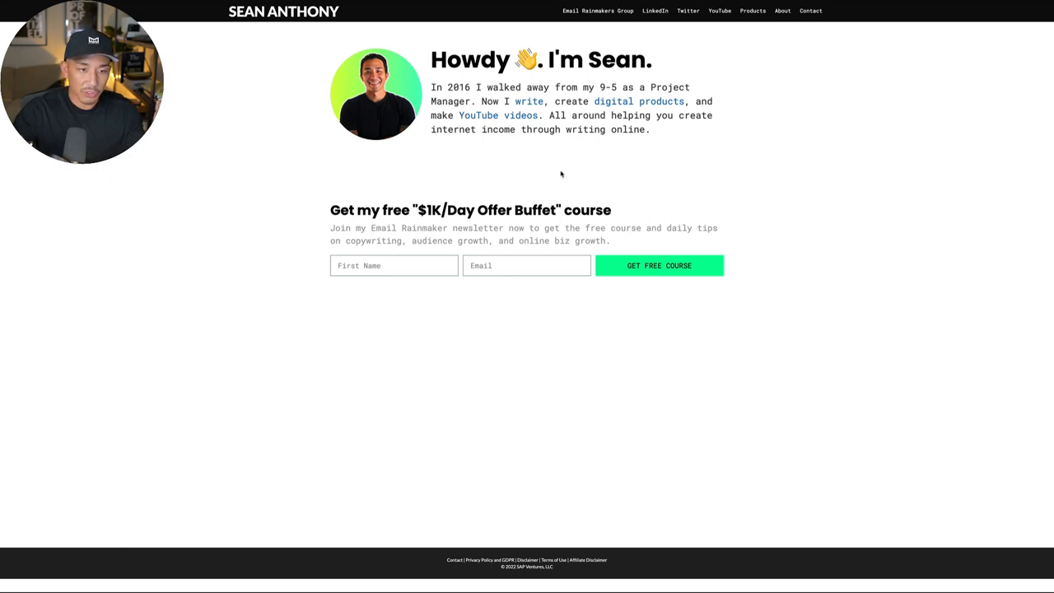
left_click_drag(342, 213, 767, 275)
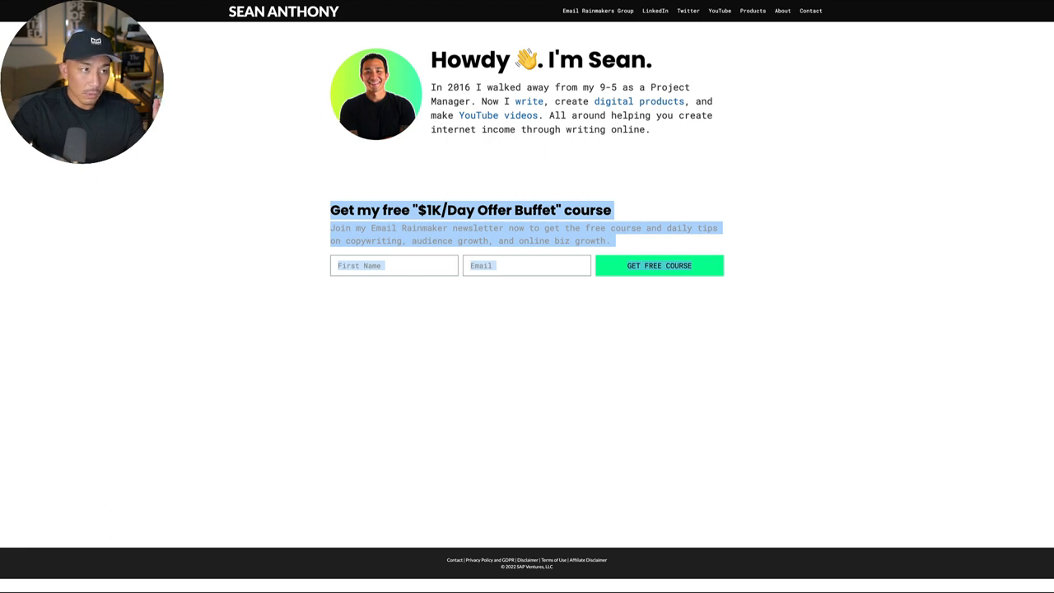
scroll(333, 218, "down", 2)
scroll(333, 218, "down", 2)
scroll(335, 219, "down", 3)
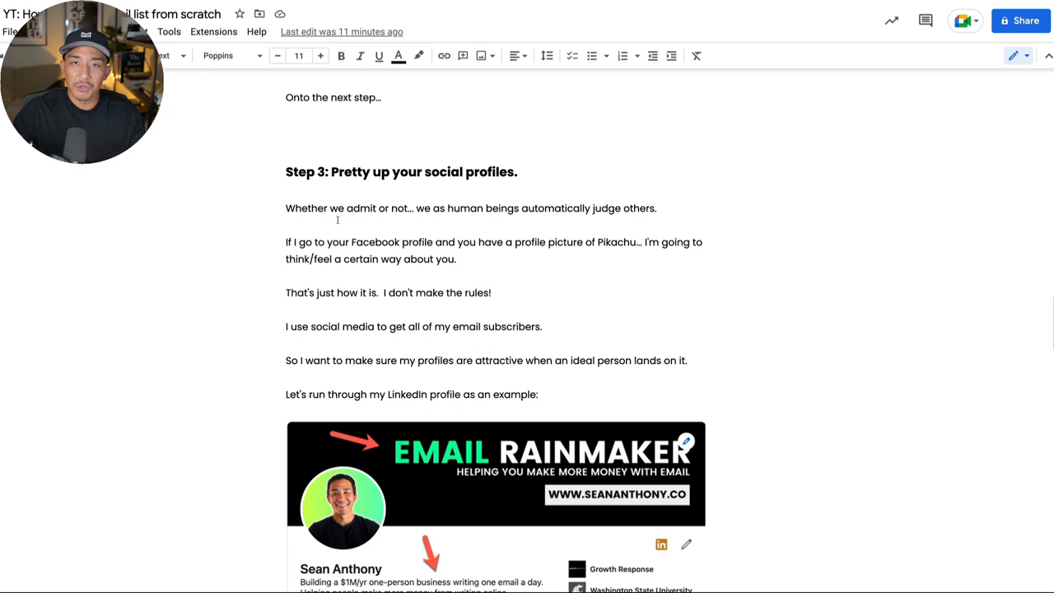
scroll(344, 220, "up", 1)
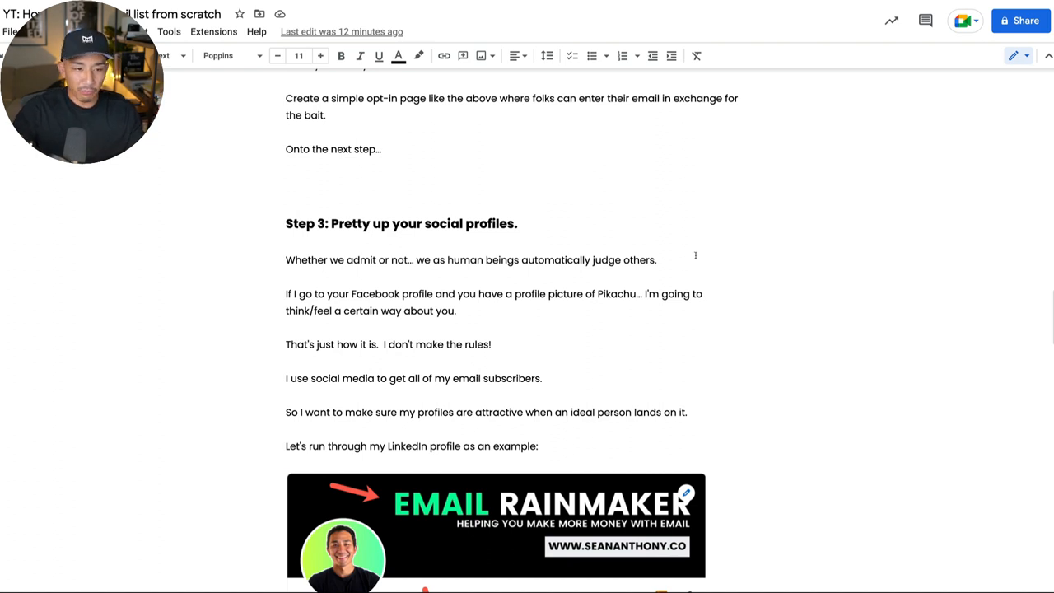
Emphasise a word near the Step 3 heading about prettying up social profiles.
double_click(517, 311)
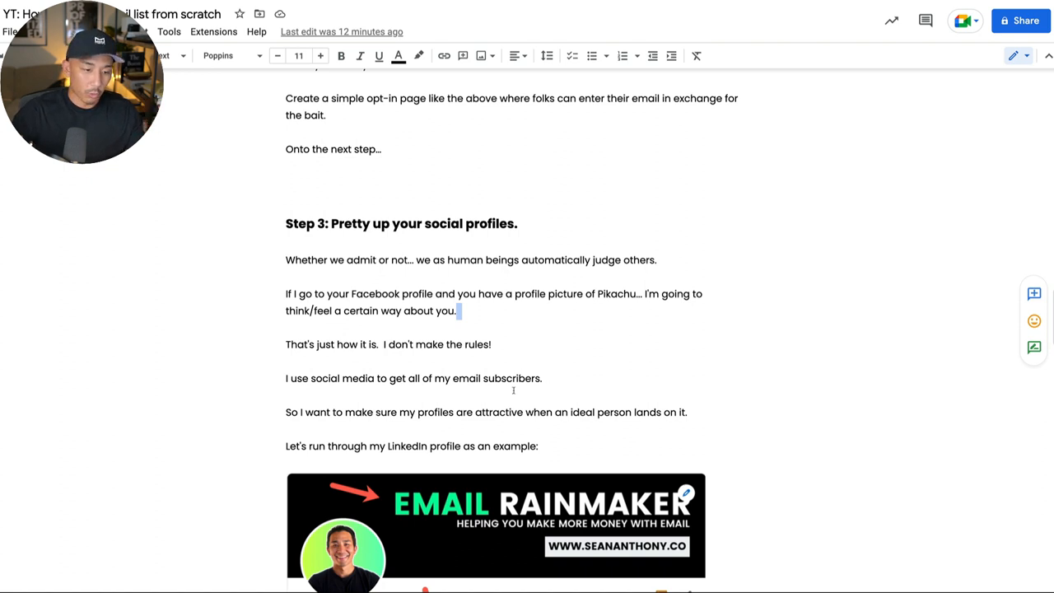
scroll(555, 423, "down", 1)
scroll(555, 419, "down", 1)
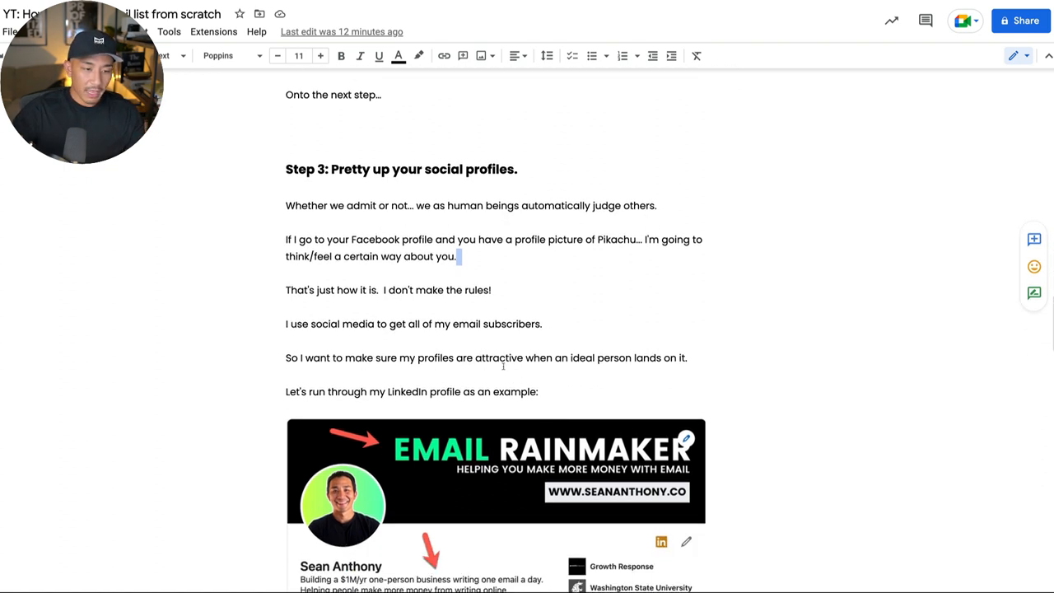
scroll(519, 381, "down", 1)
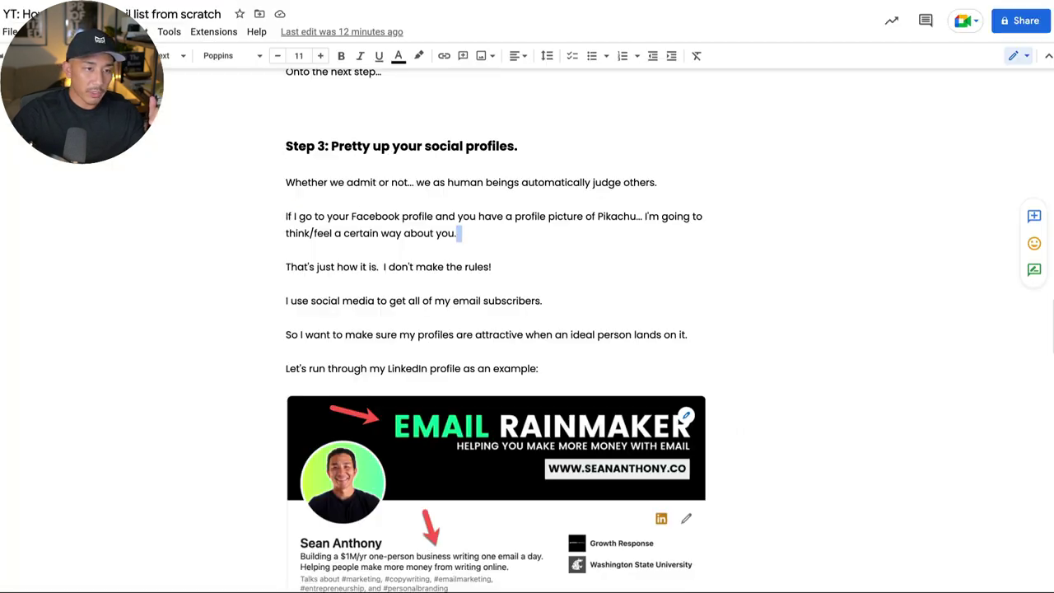
scroll(487, 180, "down", 1)
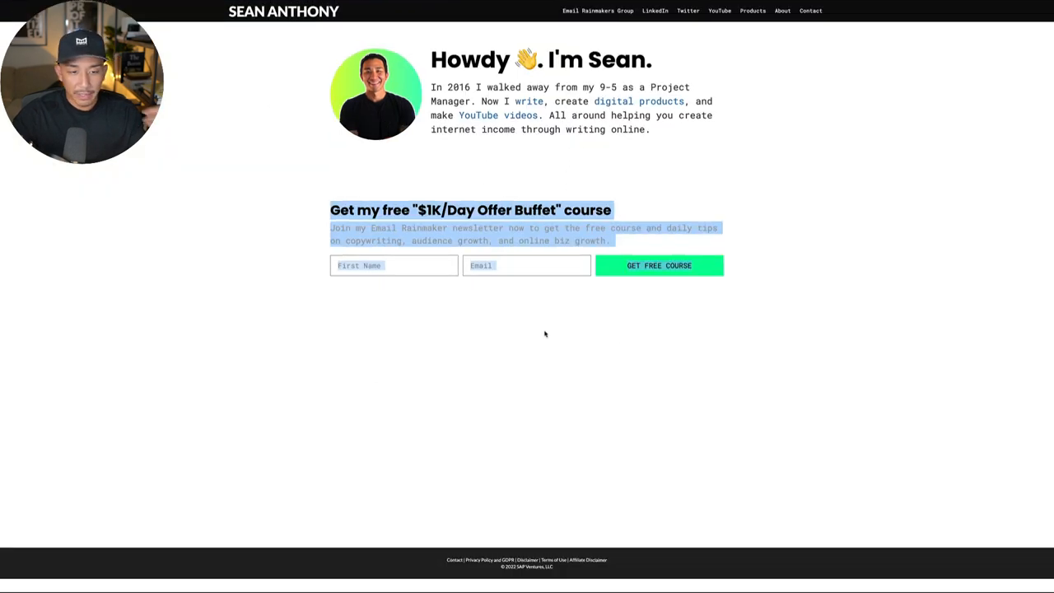
left_click(632, 349)
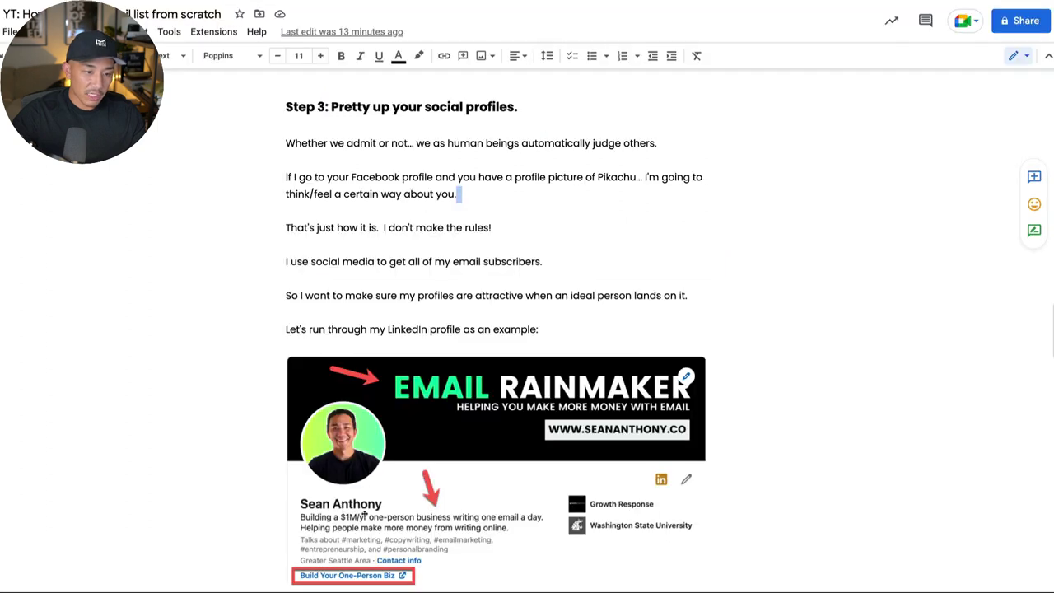
scroll(342, 447, "down", 1)
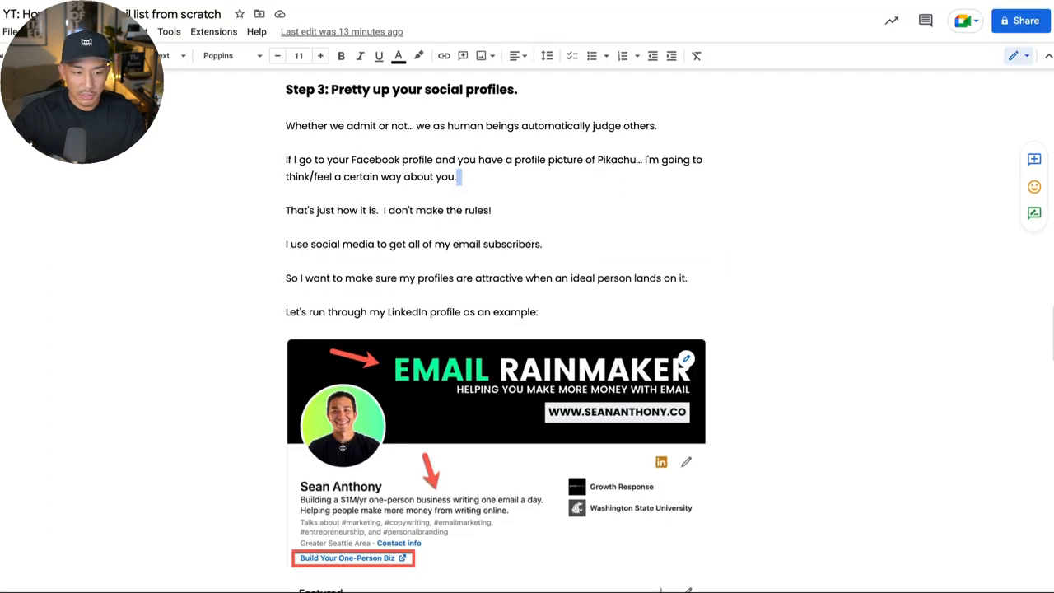
scroll(356, 435, "down", 1)
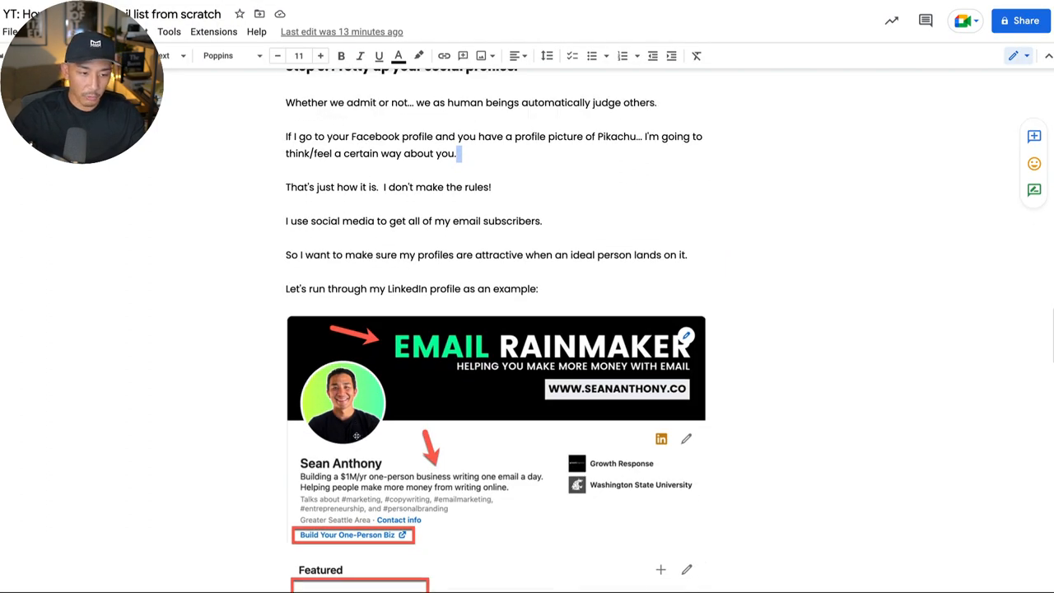
scroll(383, 508, "down", 1)
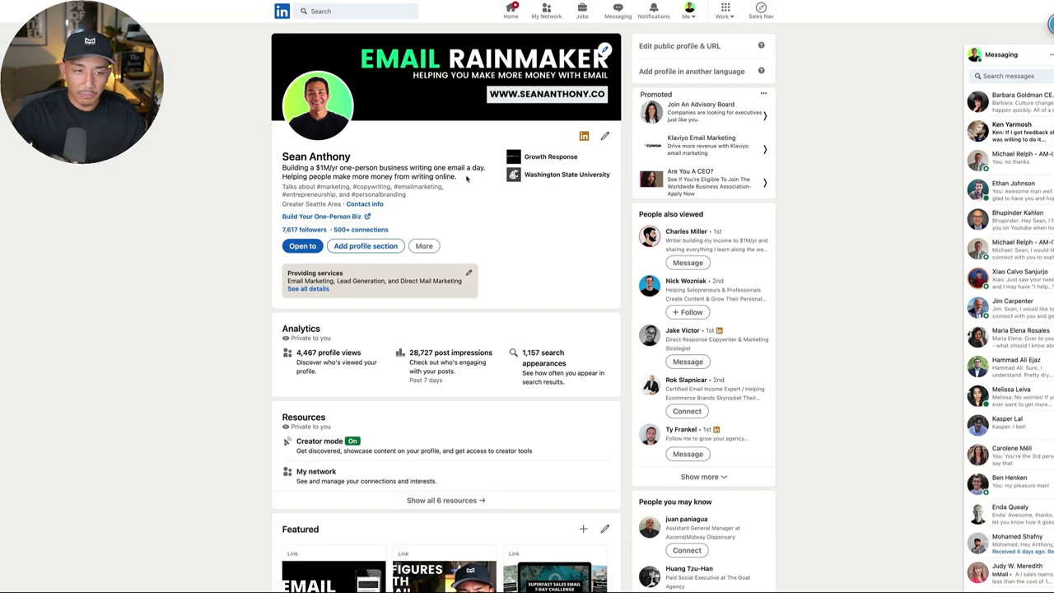
left_click_drag(466, 179, 279, 171)
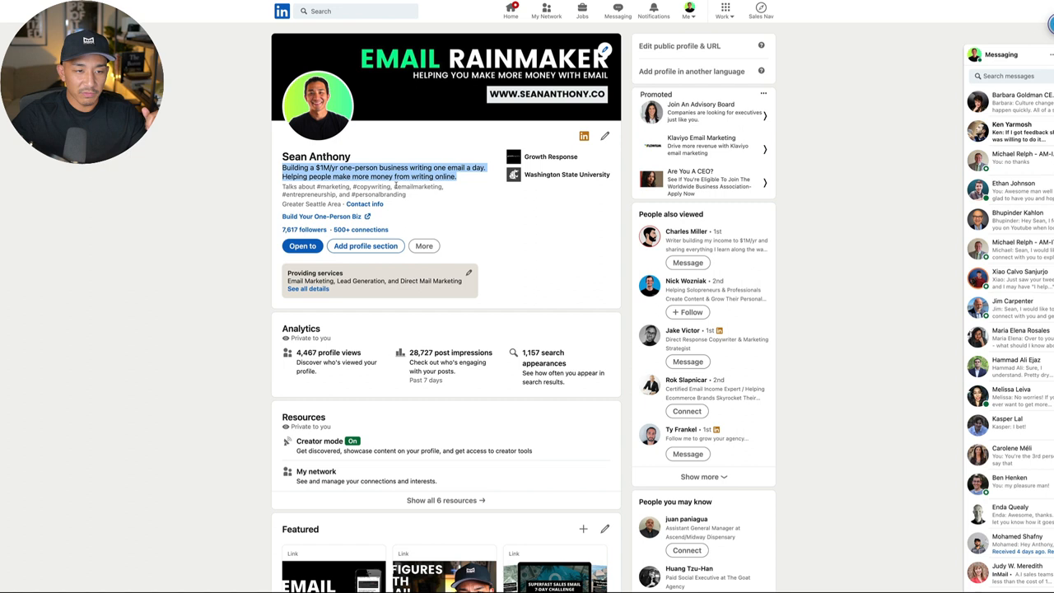
left_click(441, 174)
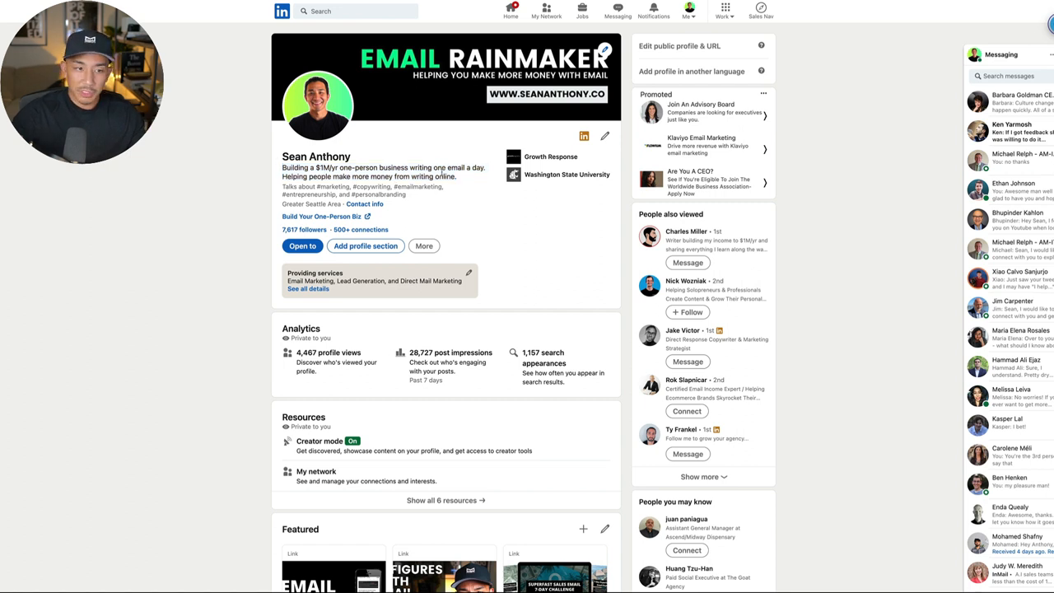
left_click_drag(469, 179, 233, 168)
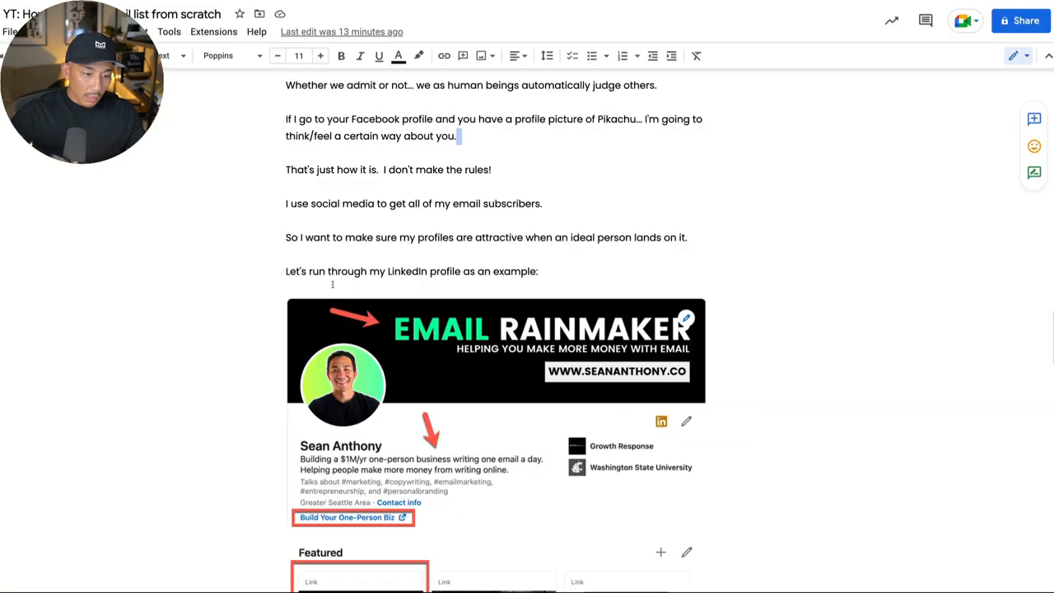
scroll(364, 435, "down", 2)
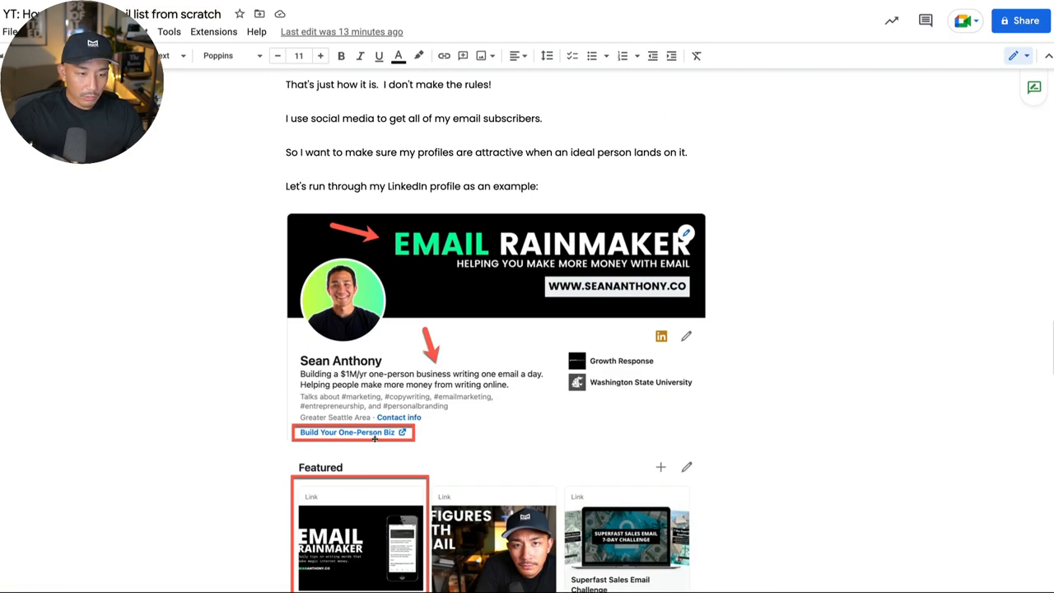
scroll(372, 432, "down", 1)
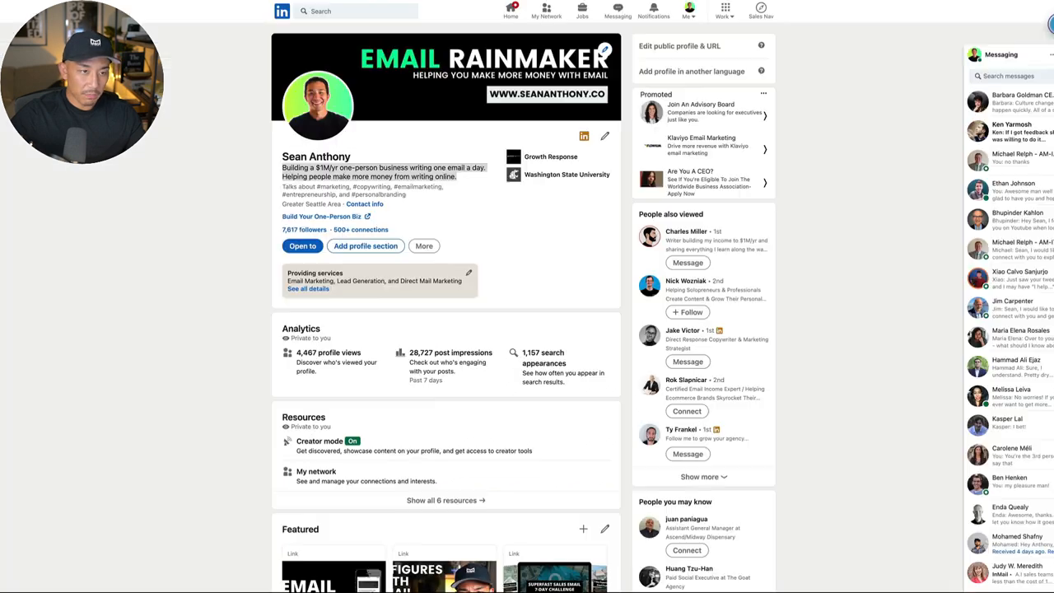
left_click(414, 219)
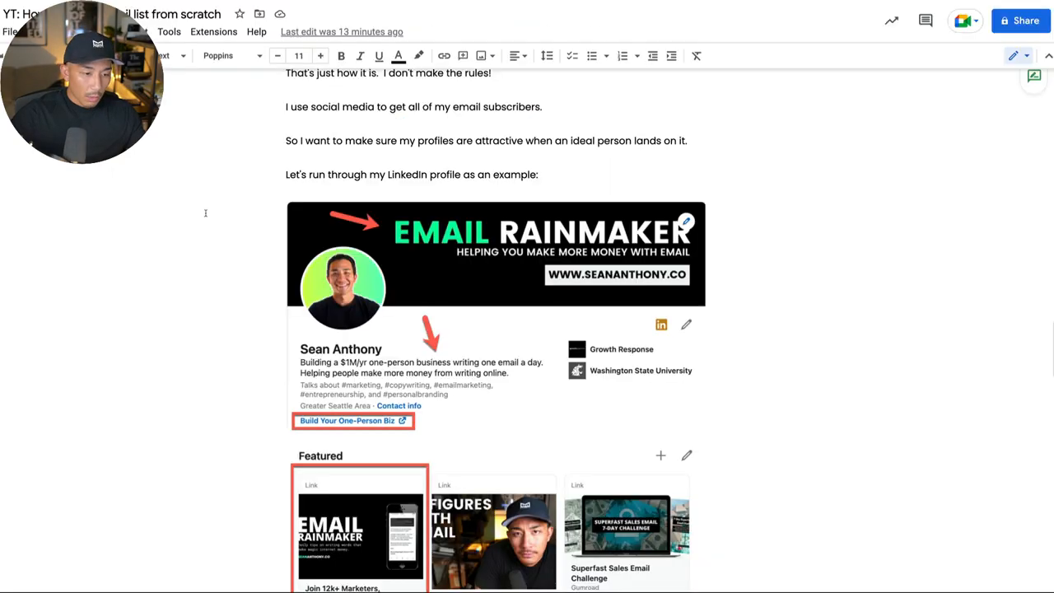
scroll(349, 463, "down", 1)
scroll(350, 463, "down", 2)
scroll(350, 462, "down", 1)
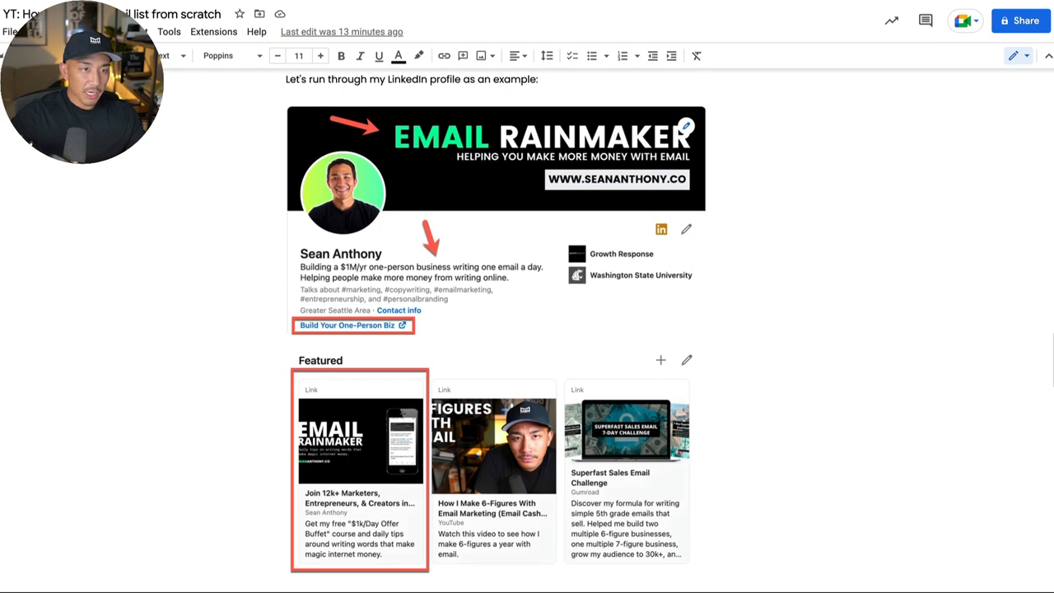
scroll(335, 381, "down", 3)
scroll(335, 381, "down", 2)
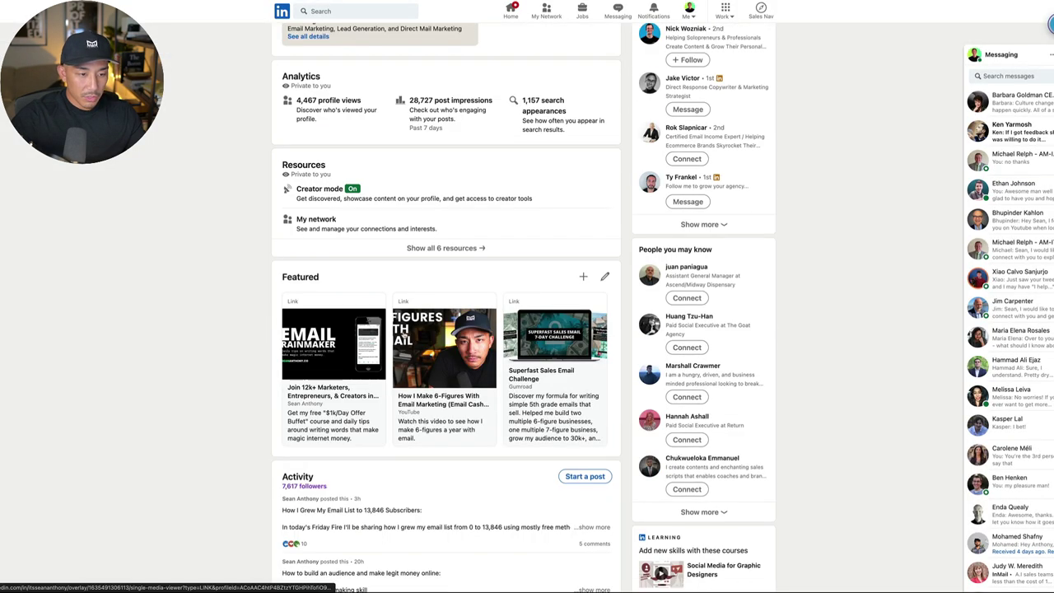
left_click(344, 381)
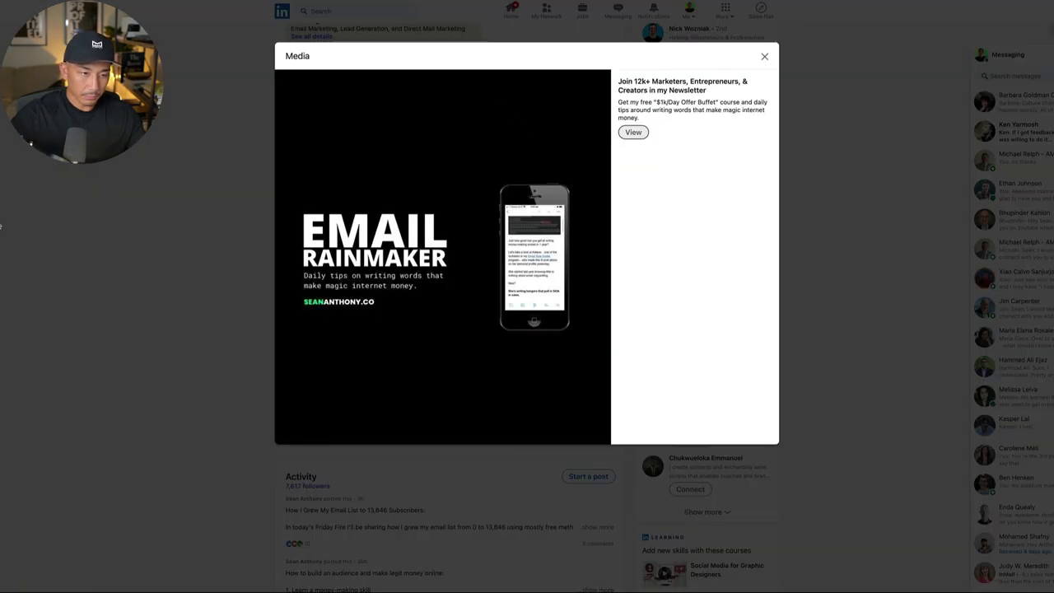
left_click(3, 227)
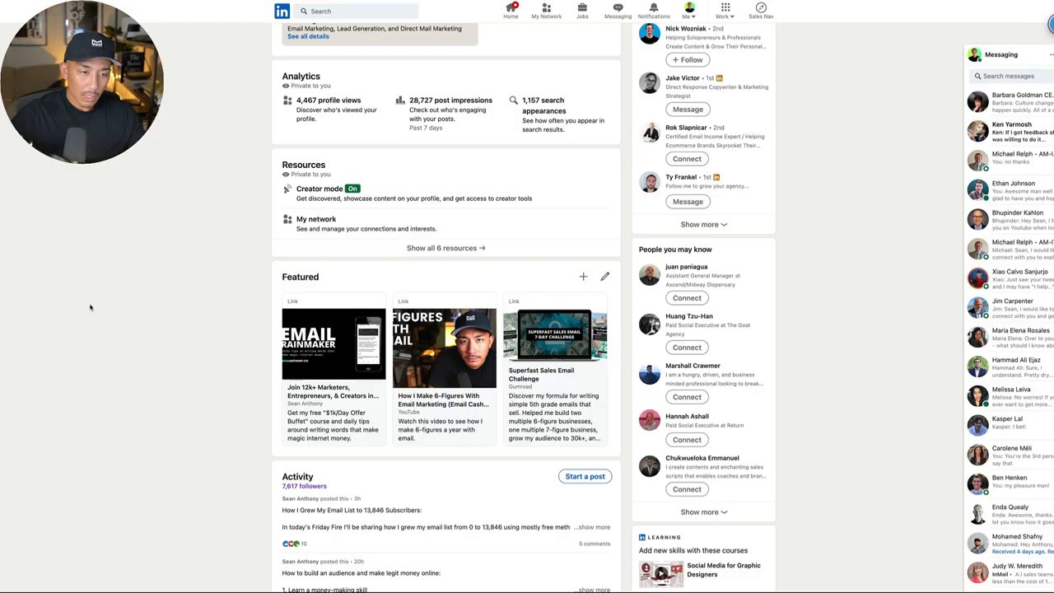
scroll(104, 308, "down", 5)
scroll(499, 392, "down", 1)
left_click(594, 436)
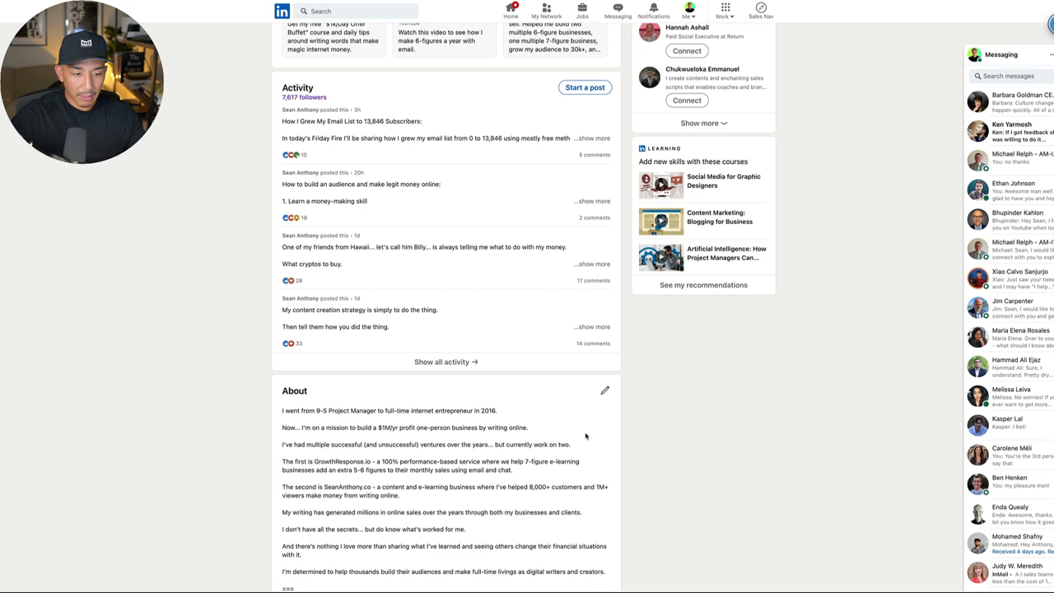
scroll(580, 435, "down", 2)
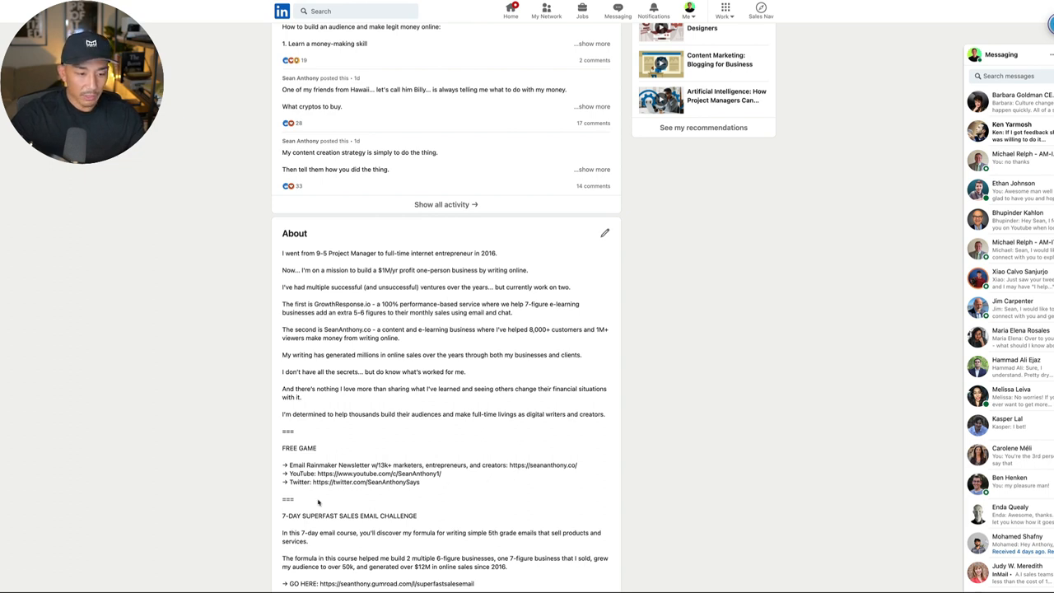
scroll(318, 501, "down", 1)
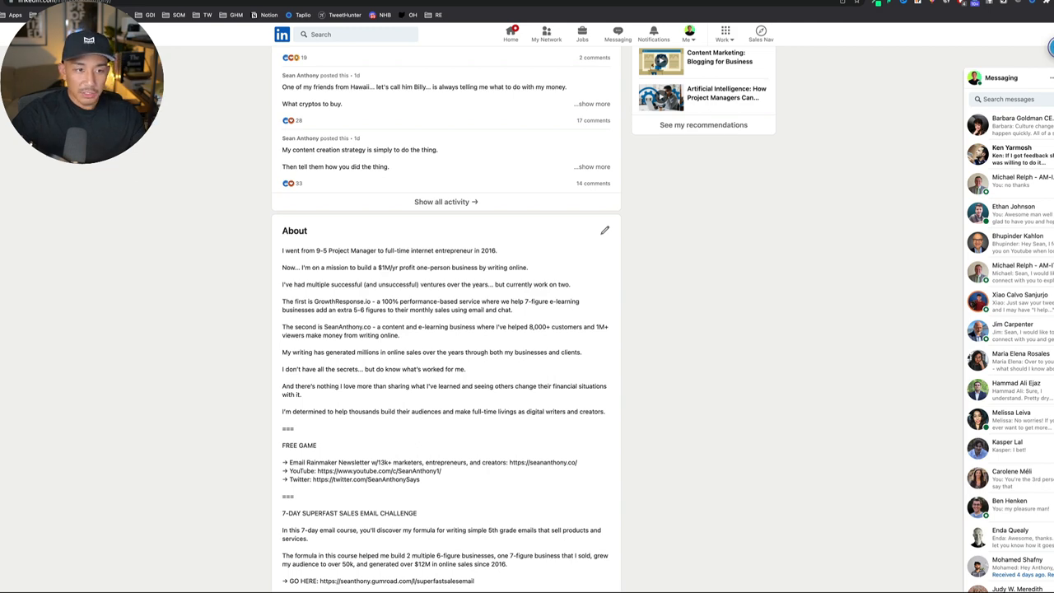
scroll(370, 228, "up", 1)
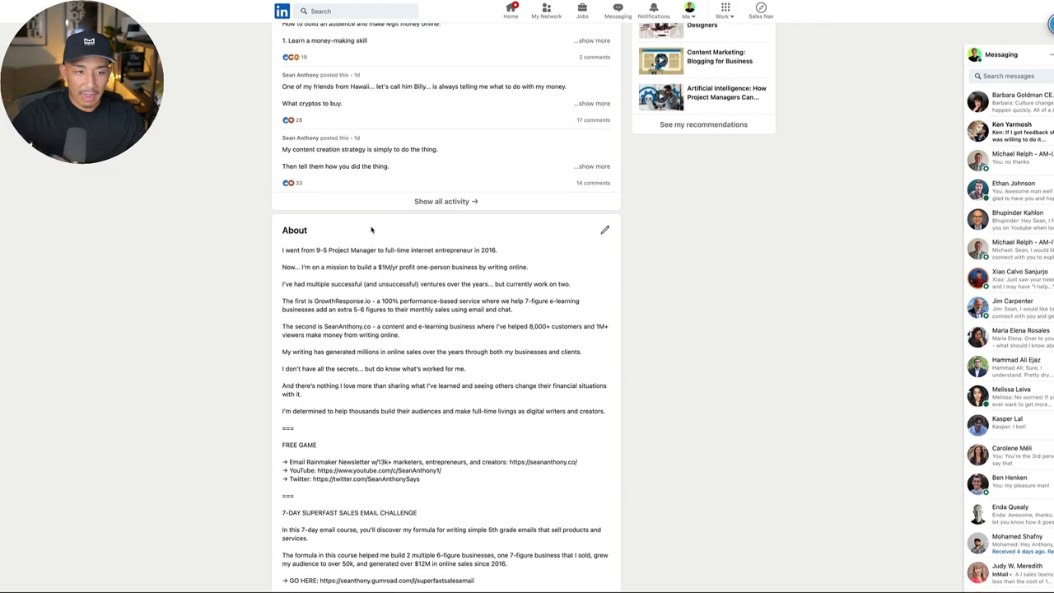
scroll(370, 230, "up", 1)
scroll(372, 235, "up", 1)
scroll(374, 242, "up", 3)
scroll(374, 242, "up", 1)
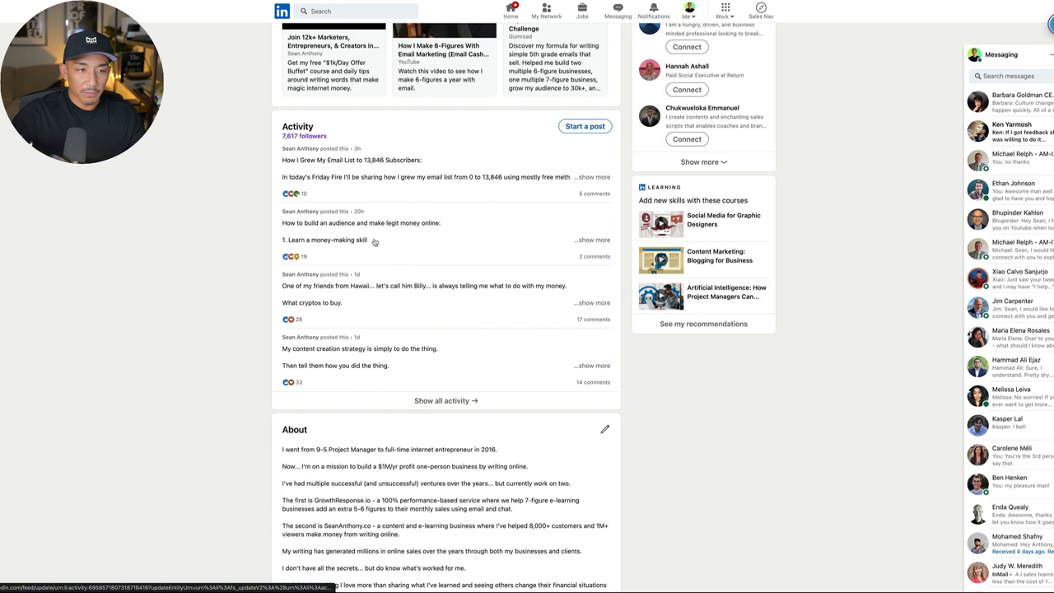
scroll(376, 245, "up", 5)
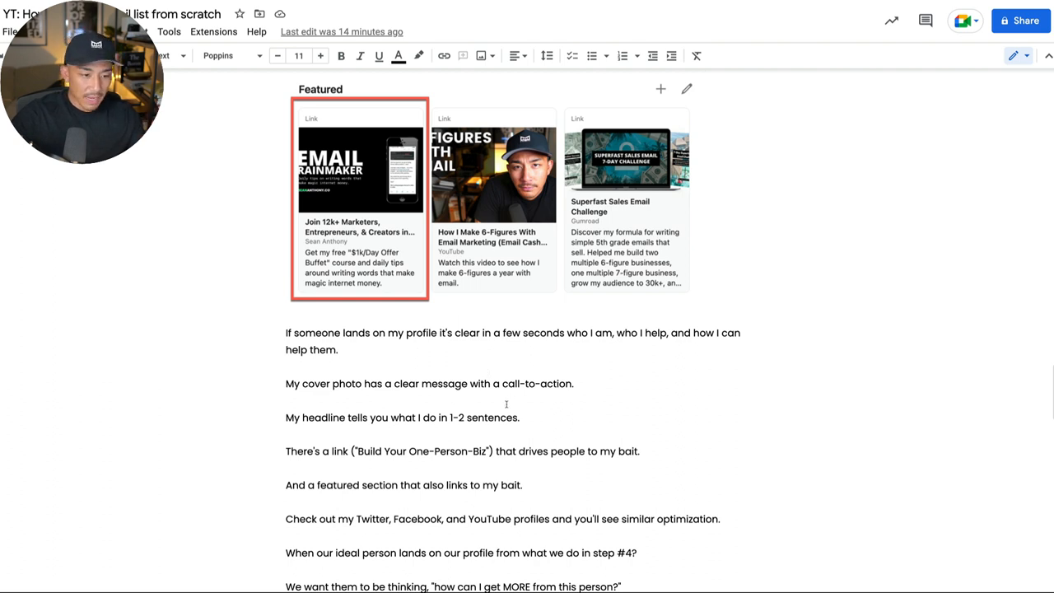
left_click_drag(605, 390, 285, 384)
scroll(543, 395, "down", 1)
left_click_drag(521, 406, 278, 410)
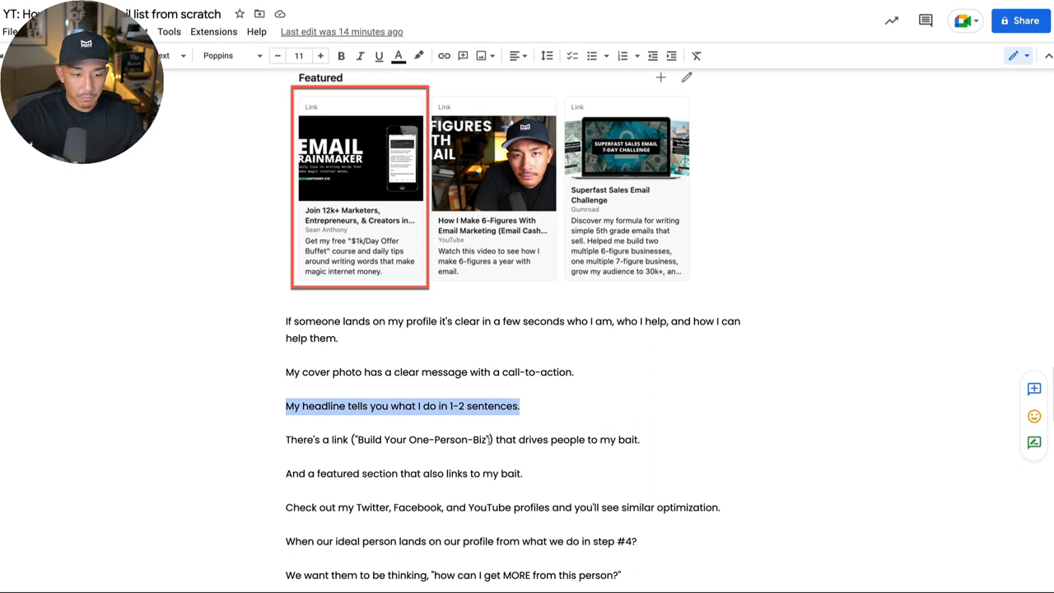
left_click_drag(491, 439, 352, 439)
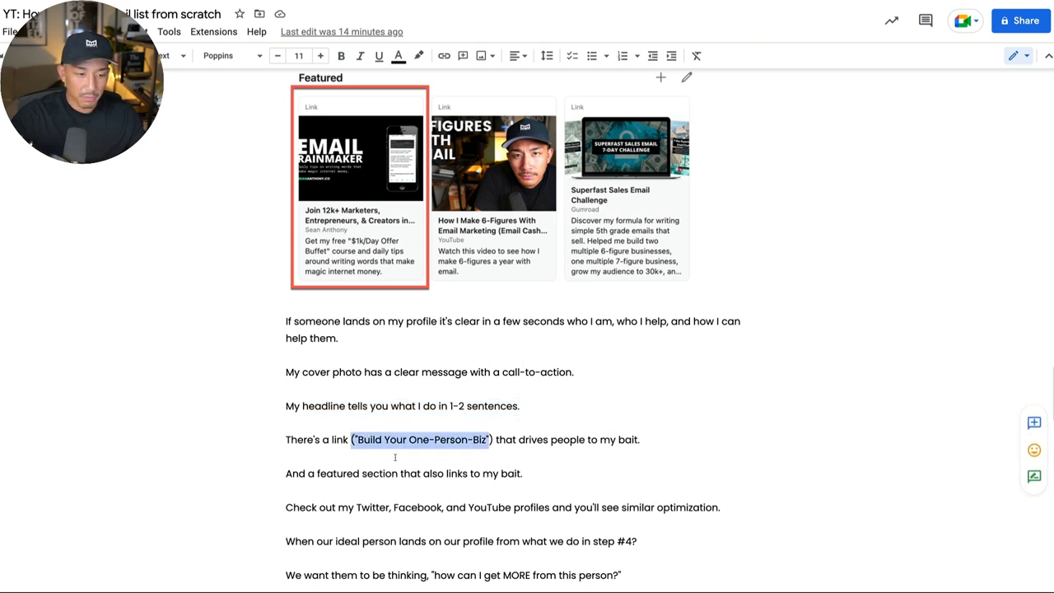
scroll(395, 458, "down", 1)
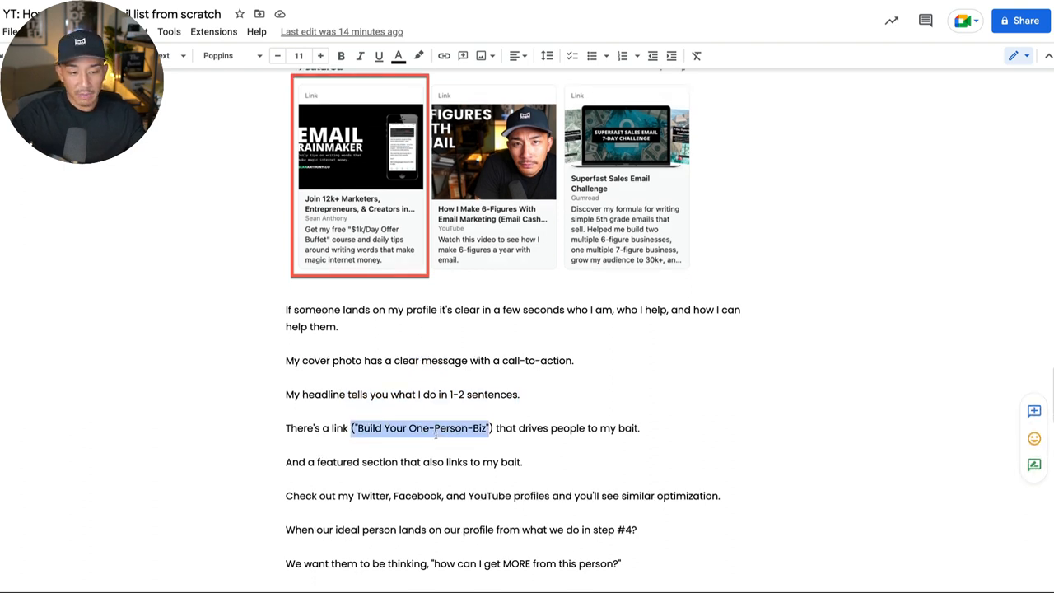
left_click(380, 495)
double_click(417, 495)
left_click(489, 495)
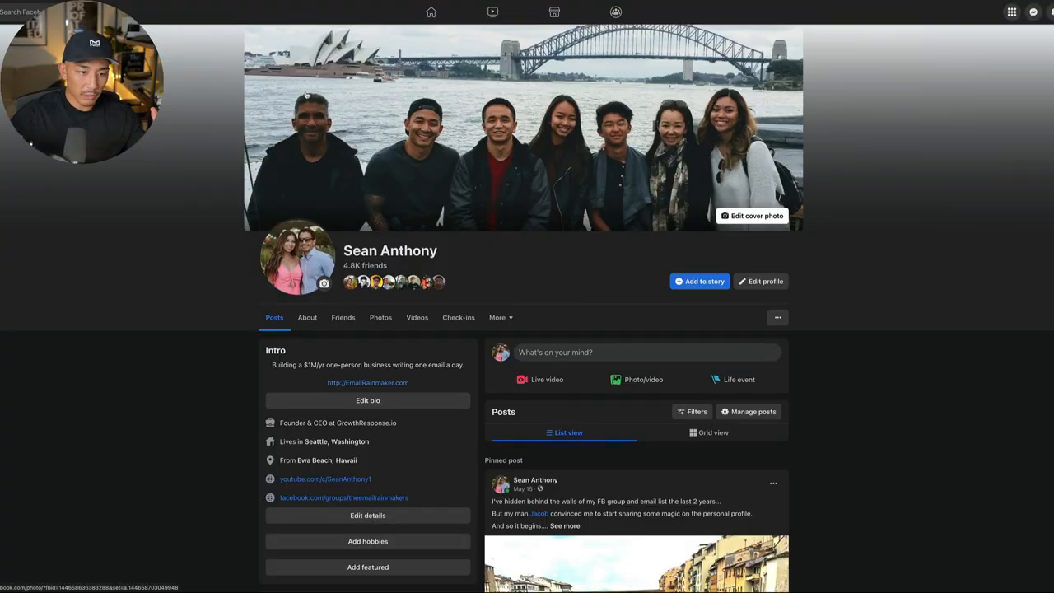
scroll(328, 317, "down", 1)
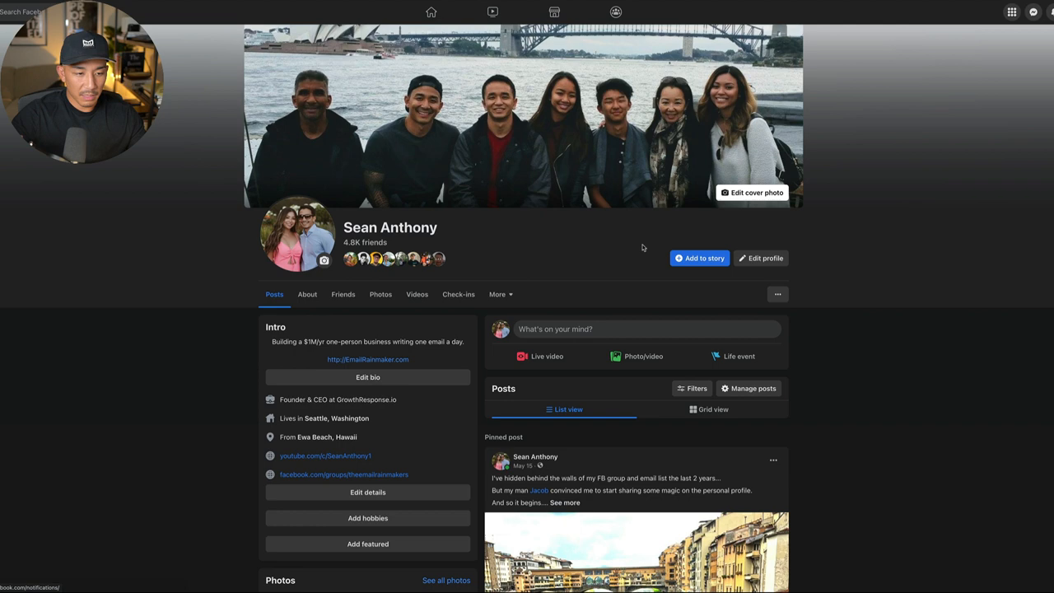
scroll(288, 329, "down", 1)
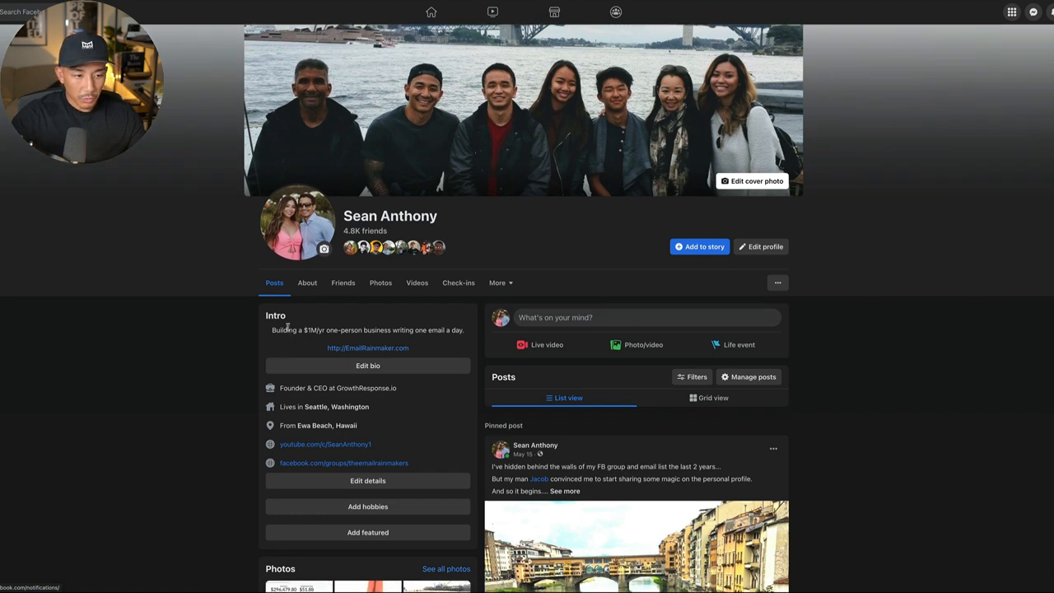
left_click_drag(272, 329, 469, 330)
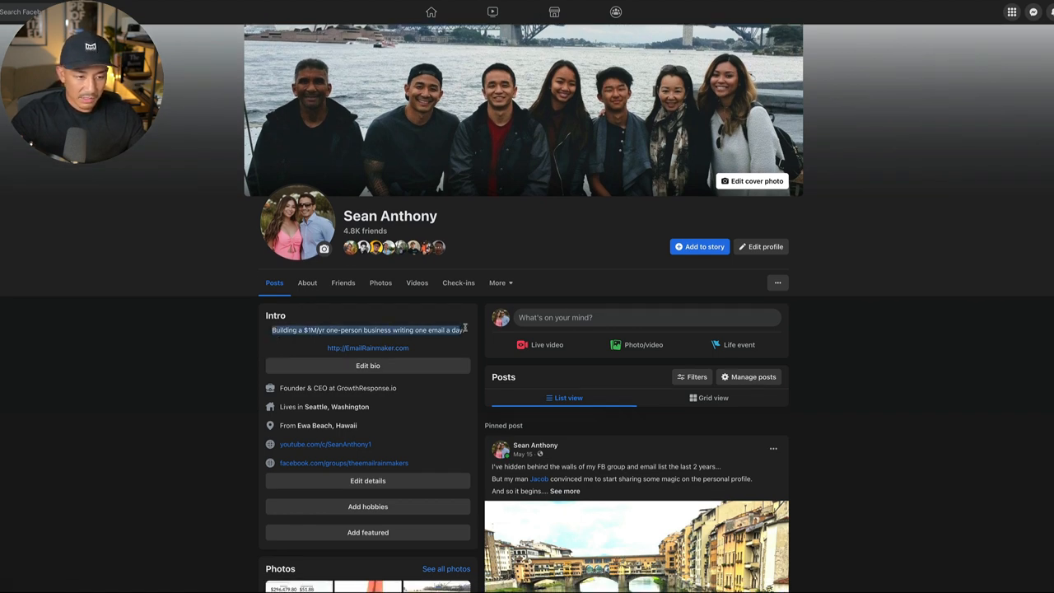
scroll(417, 343, "down", 1)
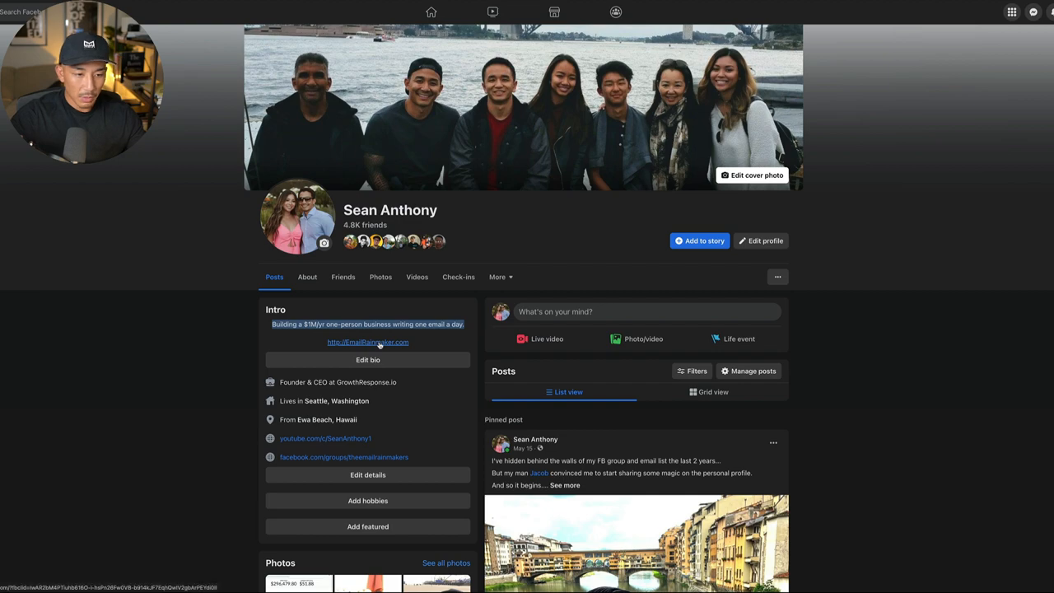
scroll(609, 326, "down", 3)
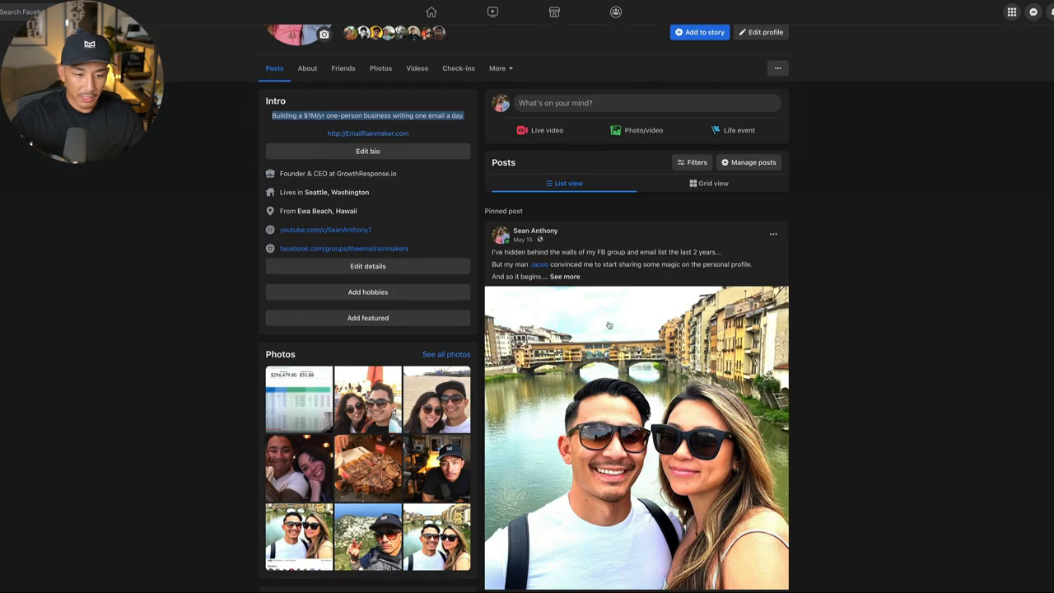
scroll(684, 255, "down", 3)
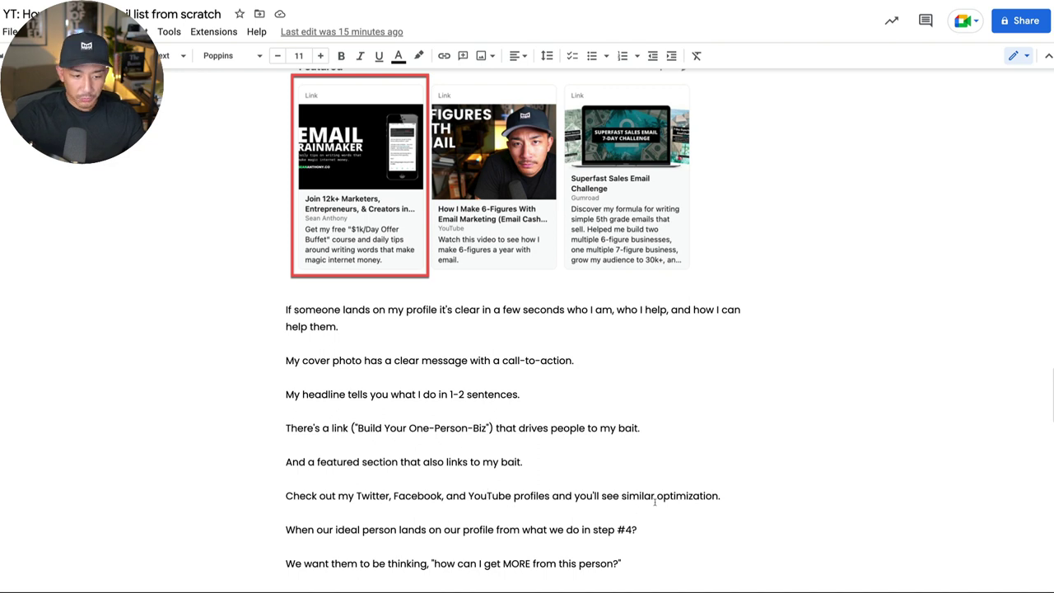
scroll(655, 502, "down", 1)
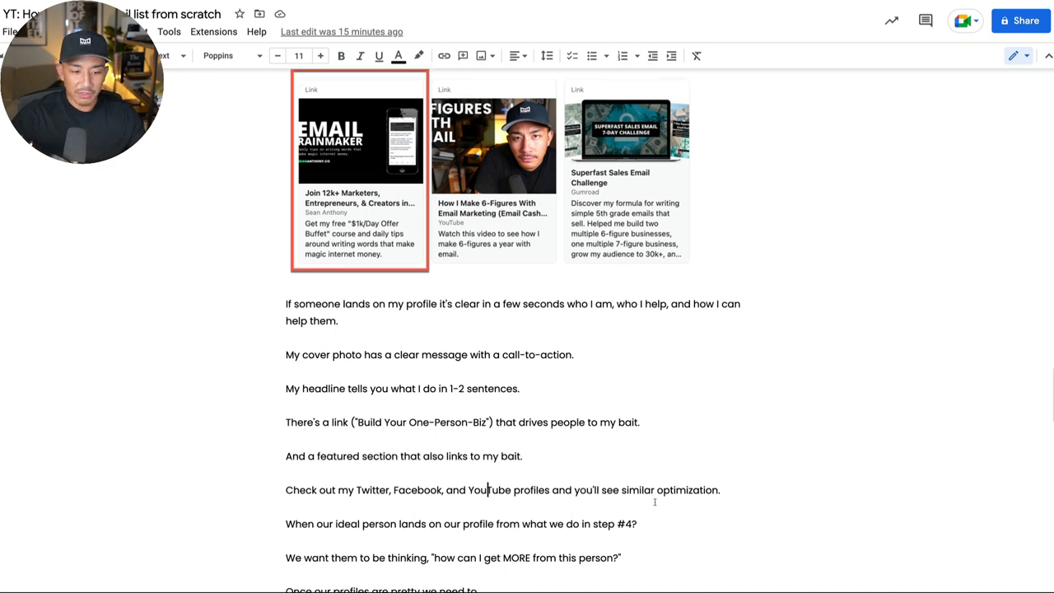
scroll(655, 501, "down", 1)
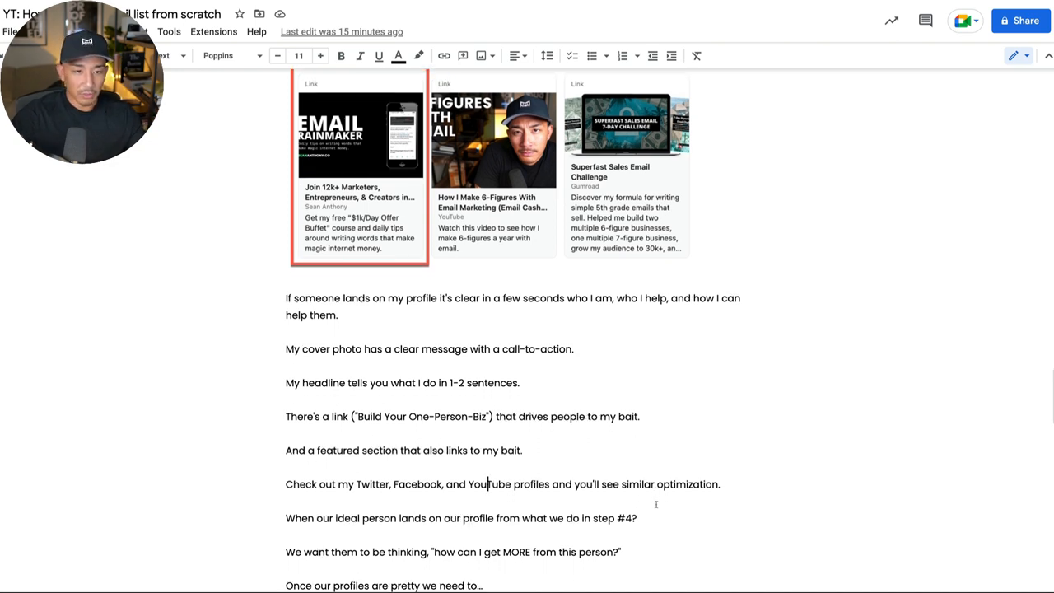
scroll(656, 504, "up", 1)
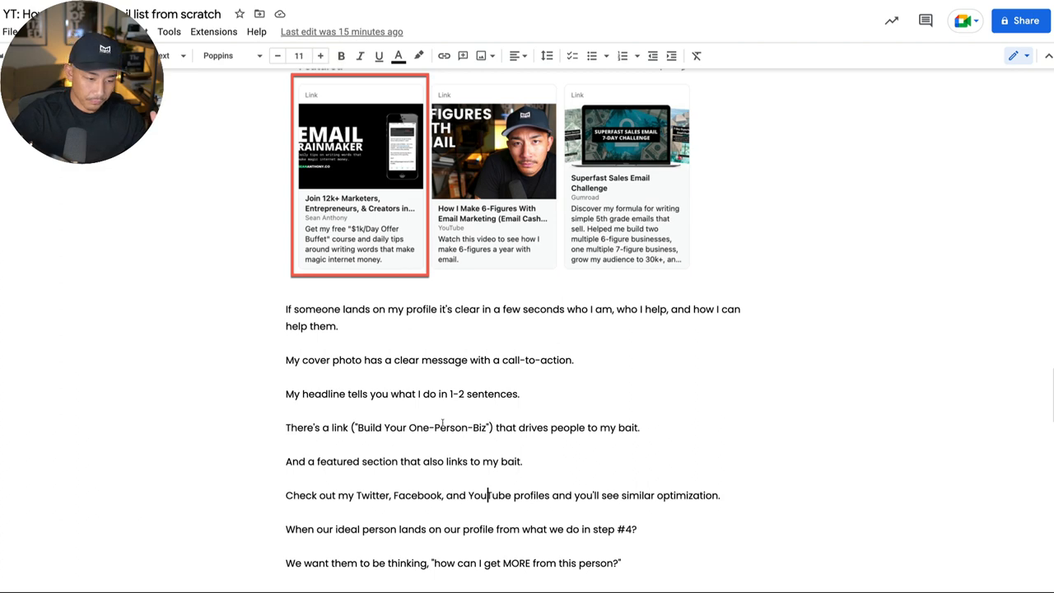
scroll(445, 424, "down", 2)
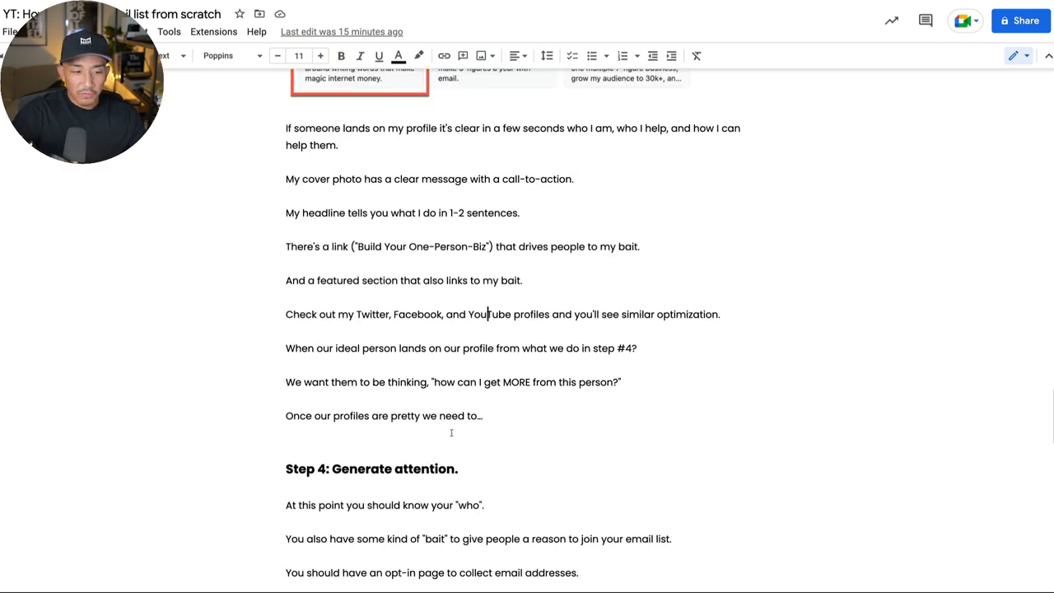
scroll(451, 432, "down", 1)
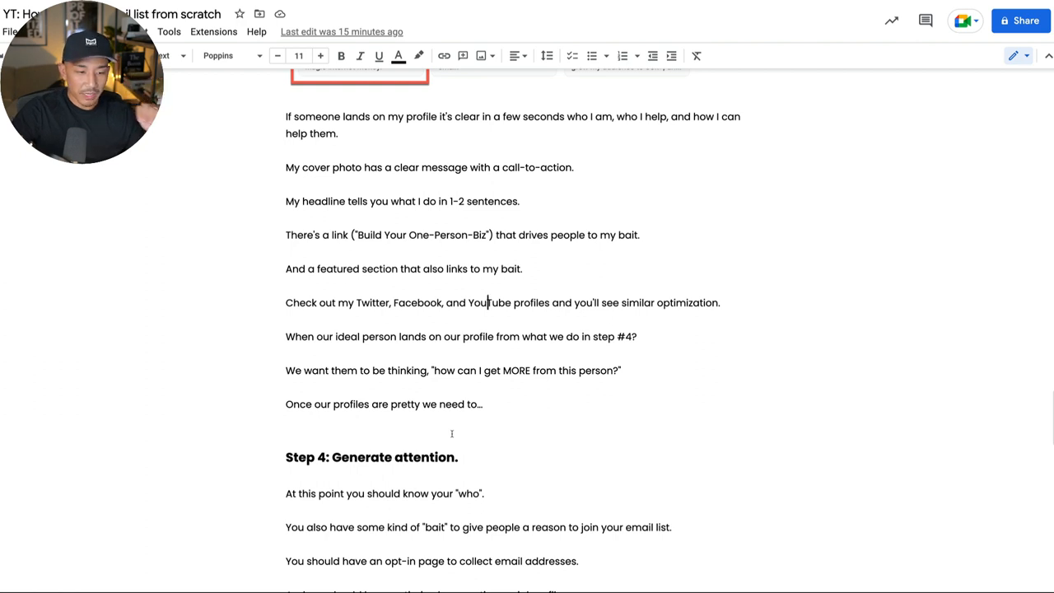
scroll(451, 433, "down", 1)
scroll(451, 433, "down", 1)
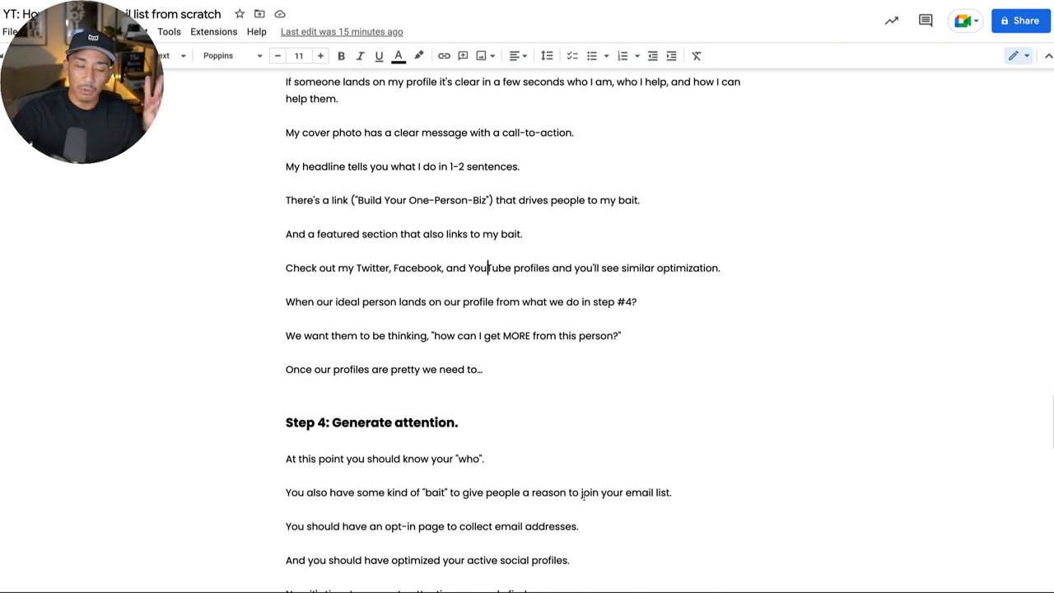
scroll(591, 494, "down", 1)
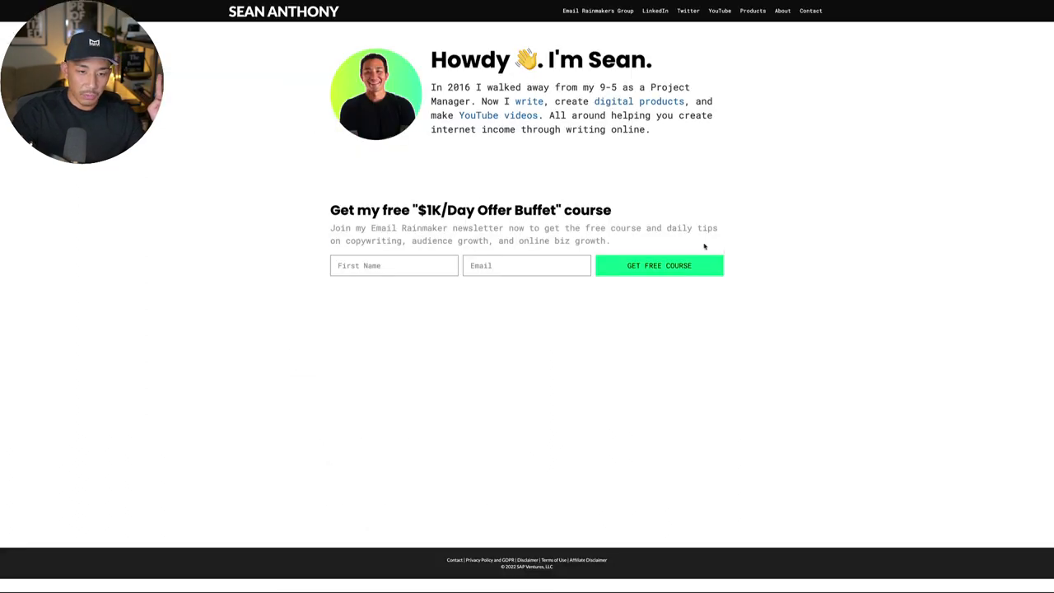
left_click_drag(704, 246, 565, 210)
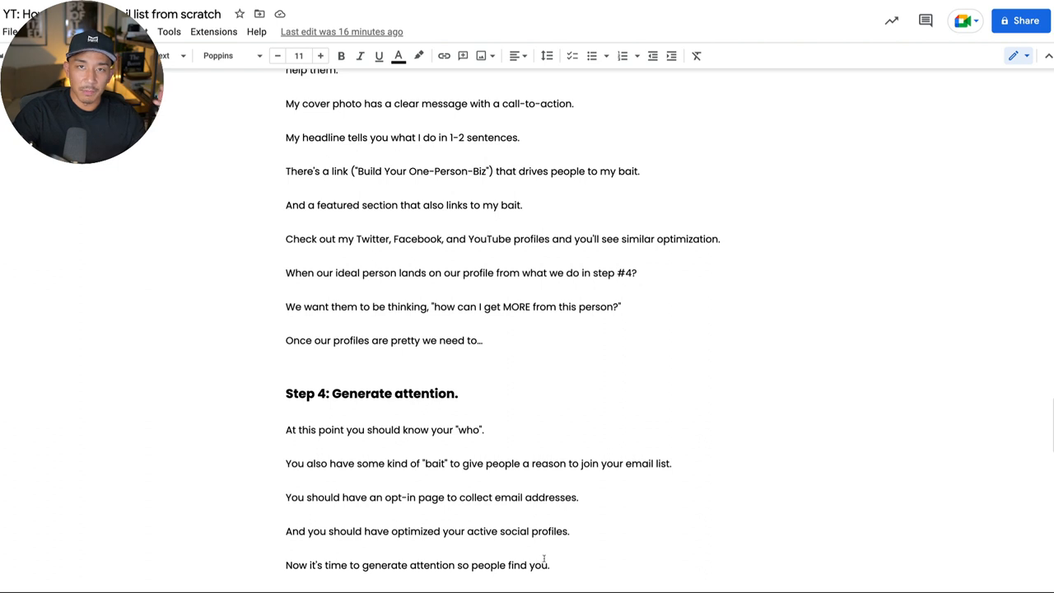
scroll(547, 562, "down", 1)
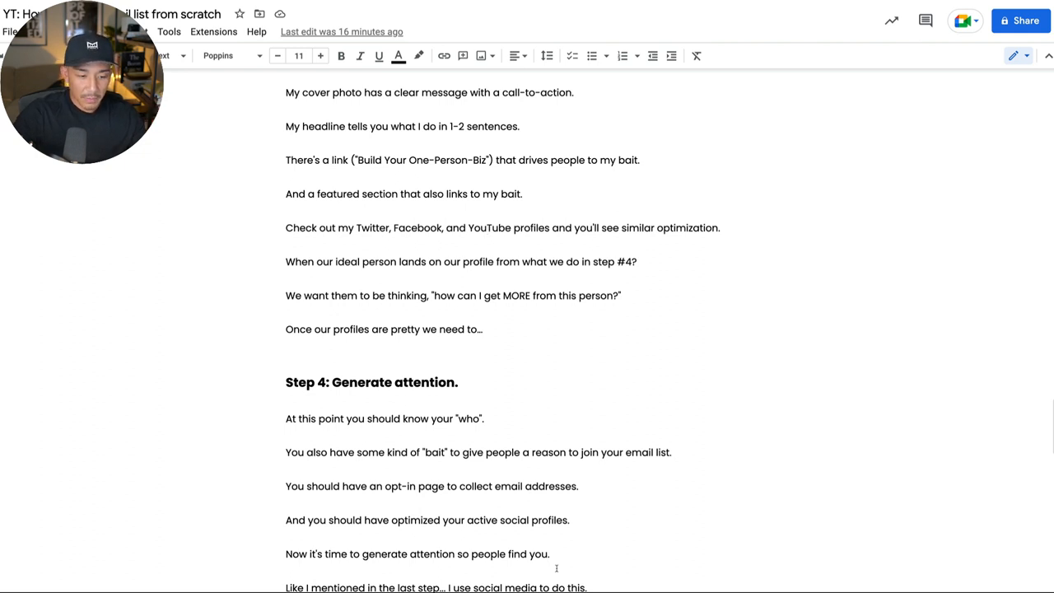
scroll(568, 543, "down", 3)
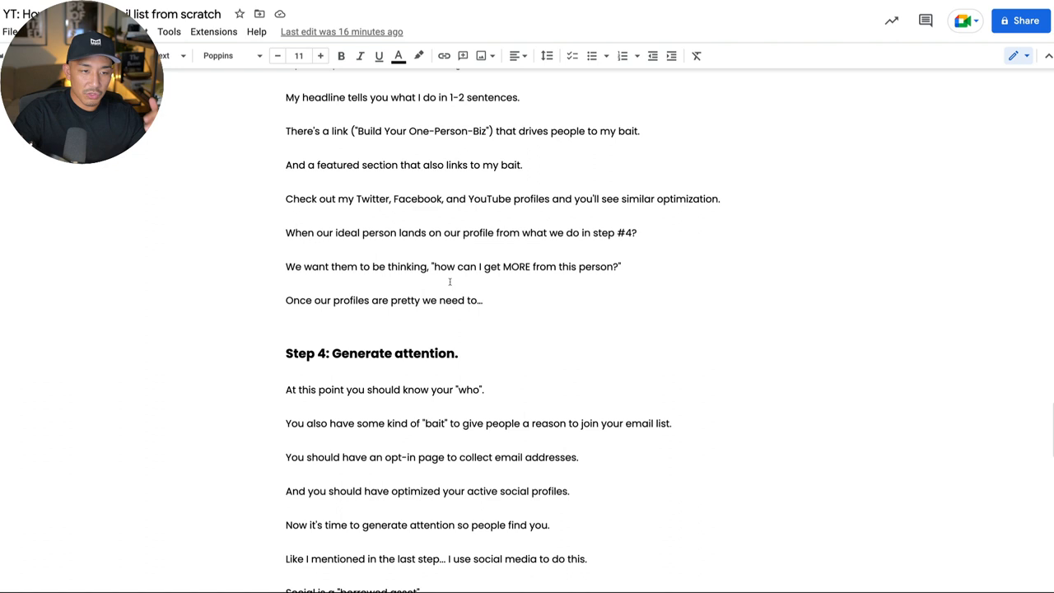
scroll(470, 409, "down", 3)
scroll(457, 474, "down", 2)
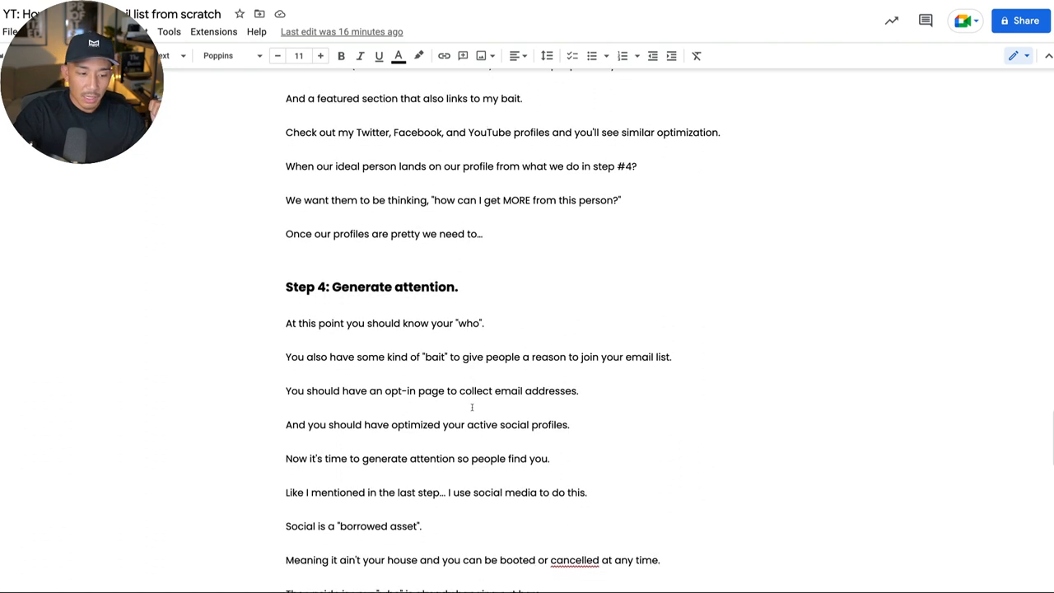
left_click_drag(421, 509, 249, 505)
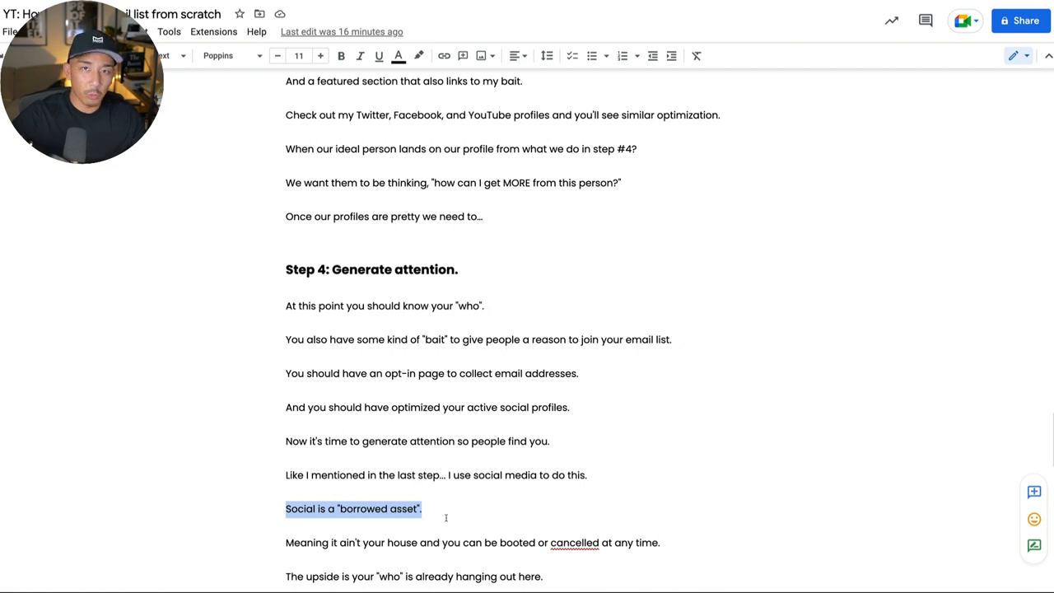
double_click(502, 542)
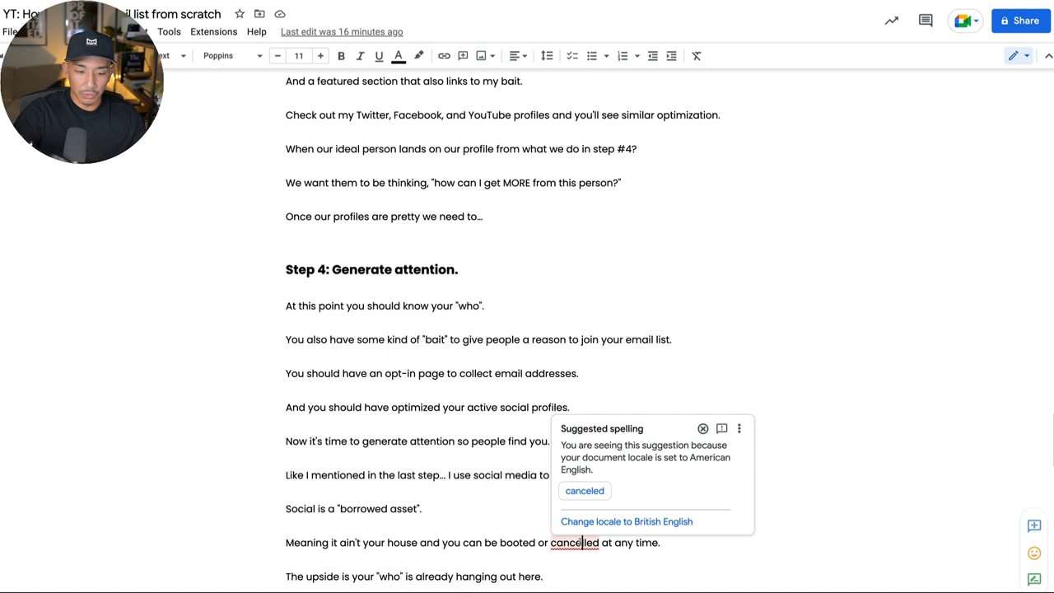
left_click(582, 541)
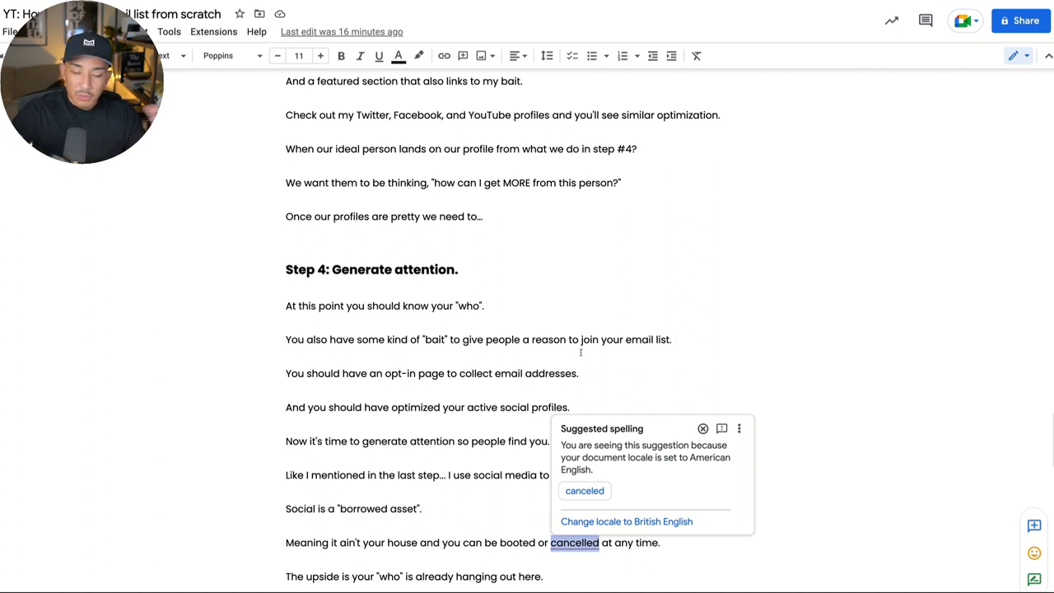
left_click(425, 508)
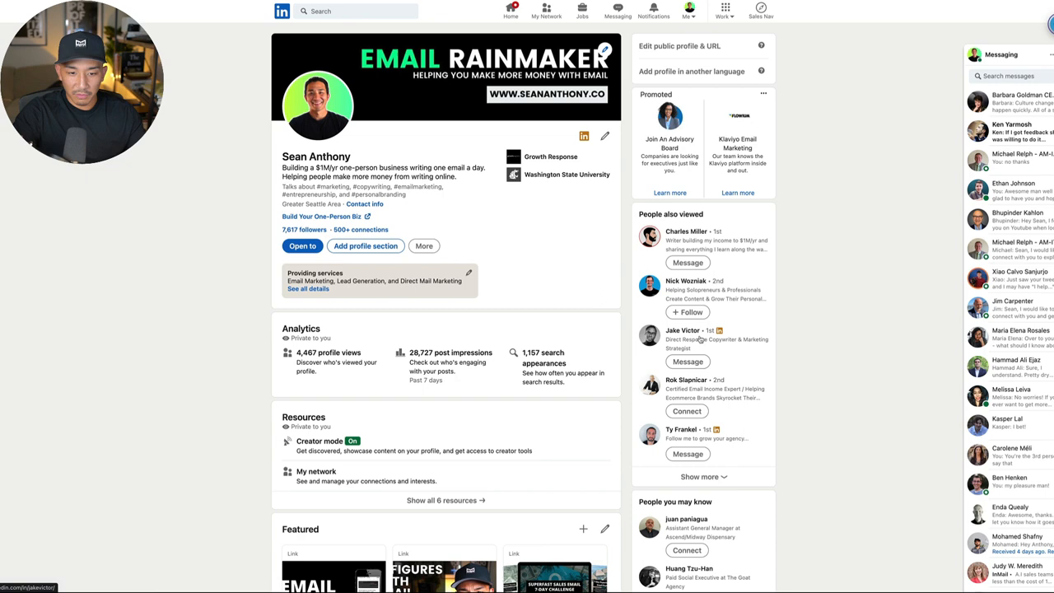
scroll(700, 338, "down", 2)
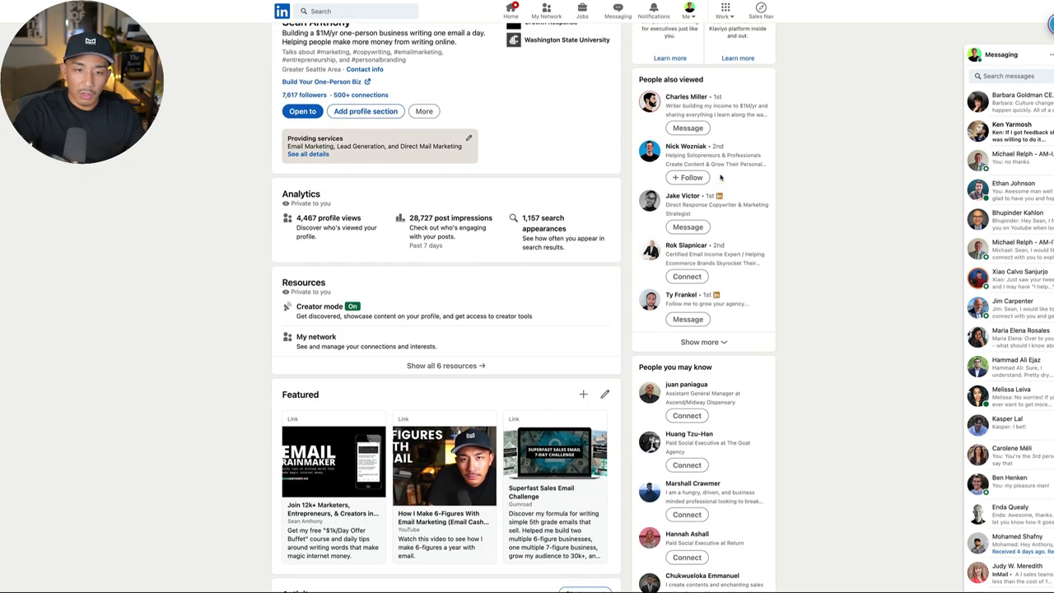
scroll(723, 187, "up", 1)
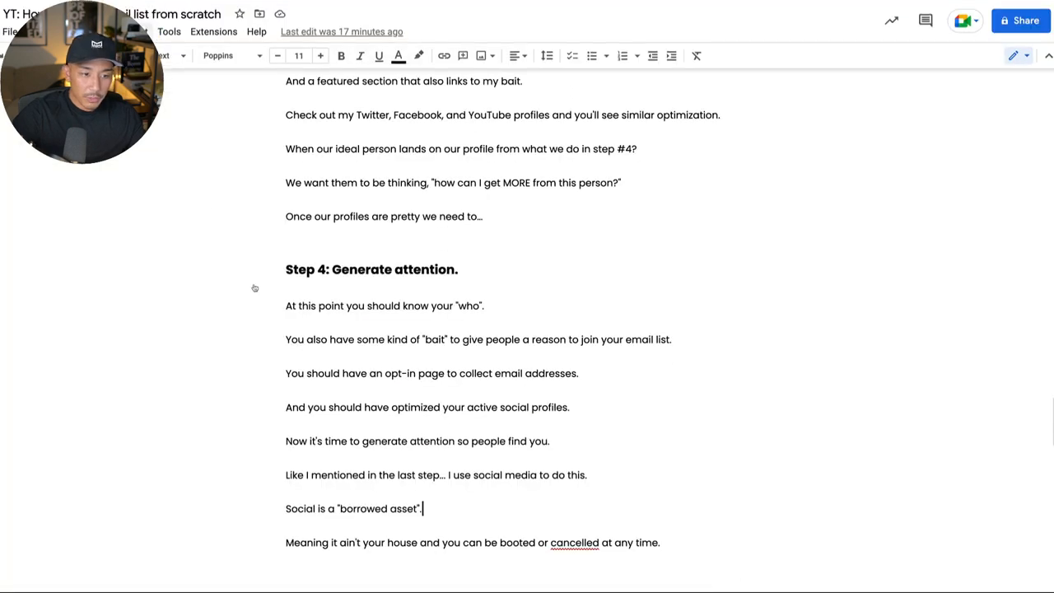
scroll(499, 407, "down", 1)
scroll(496, 436, "down", 1)
scroll(497, 469, "down", 1)
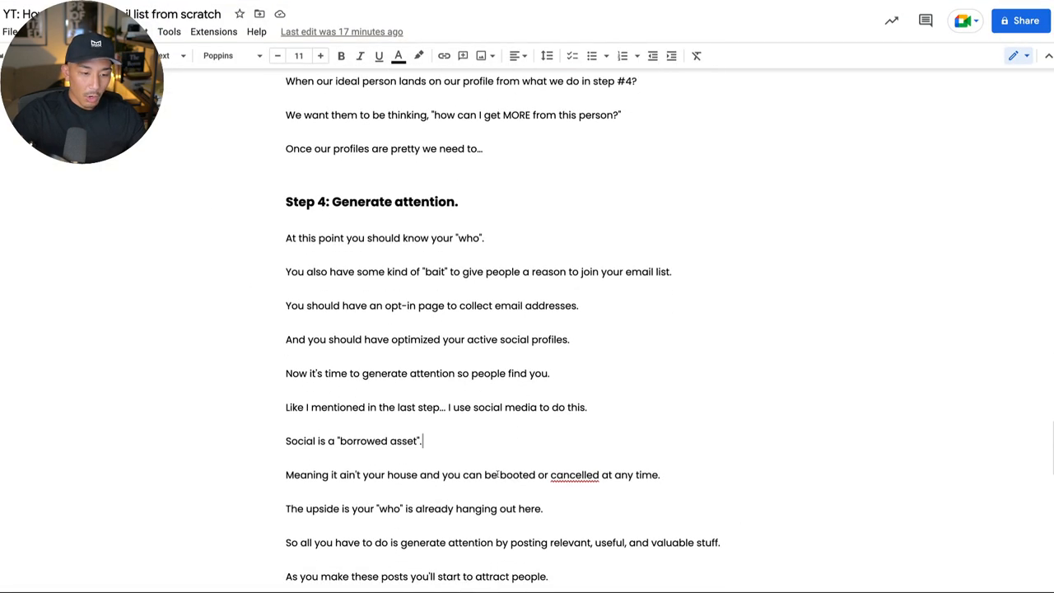
scroll(497, 475, "down", 1)
scroll(498, 474, "down", 1)
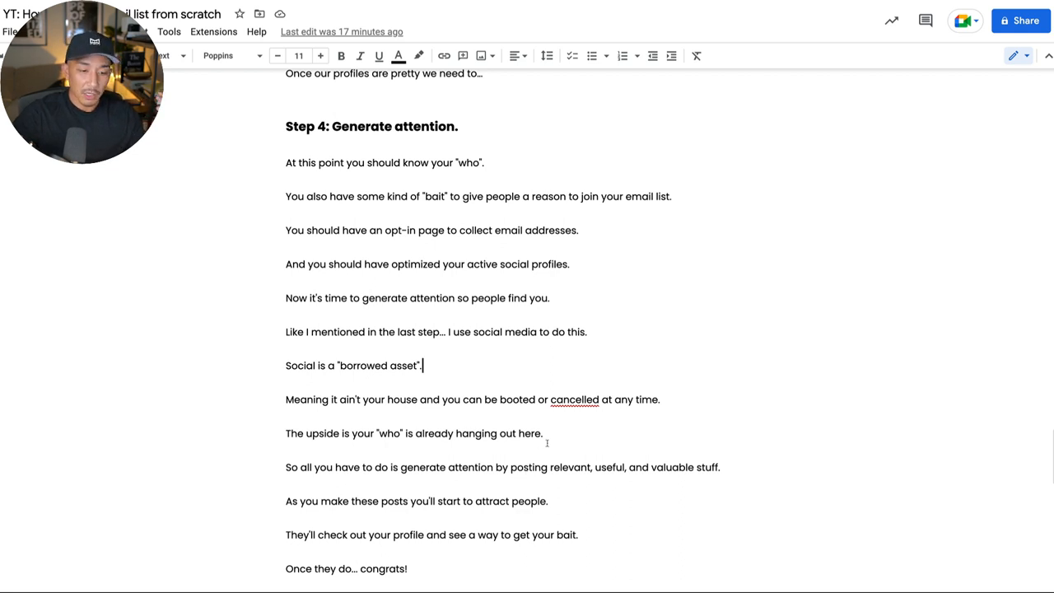
left_click(593, 467)
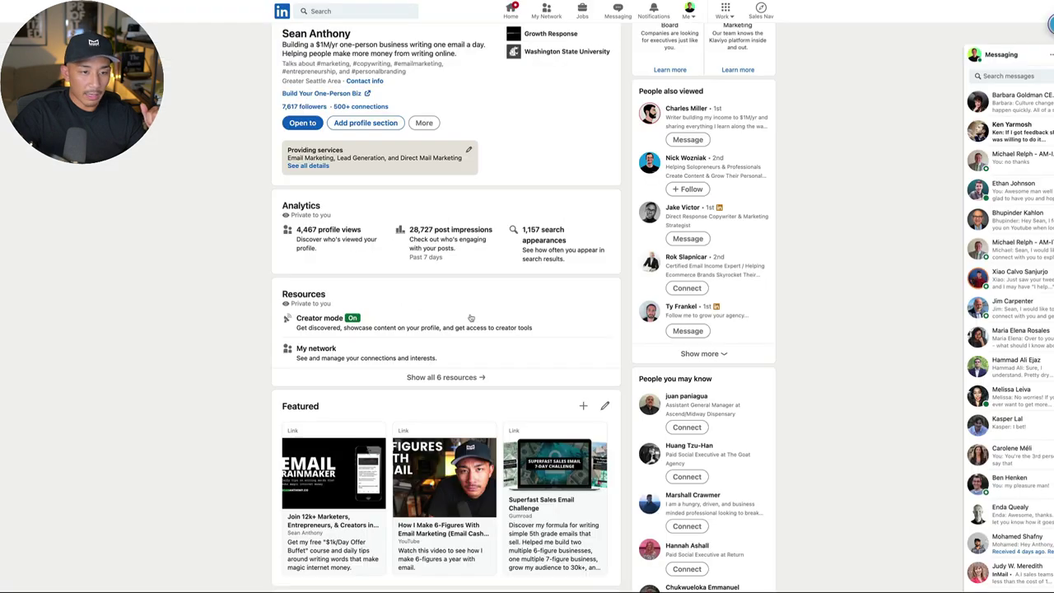
scroll(326, 330, "down", 3)
scroll(326, 330, "down", 3)
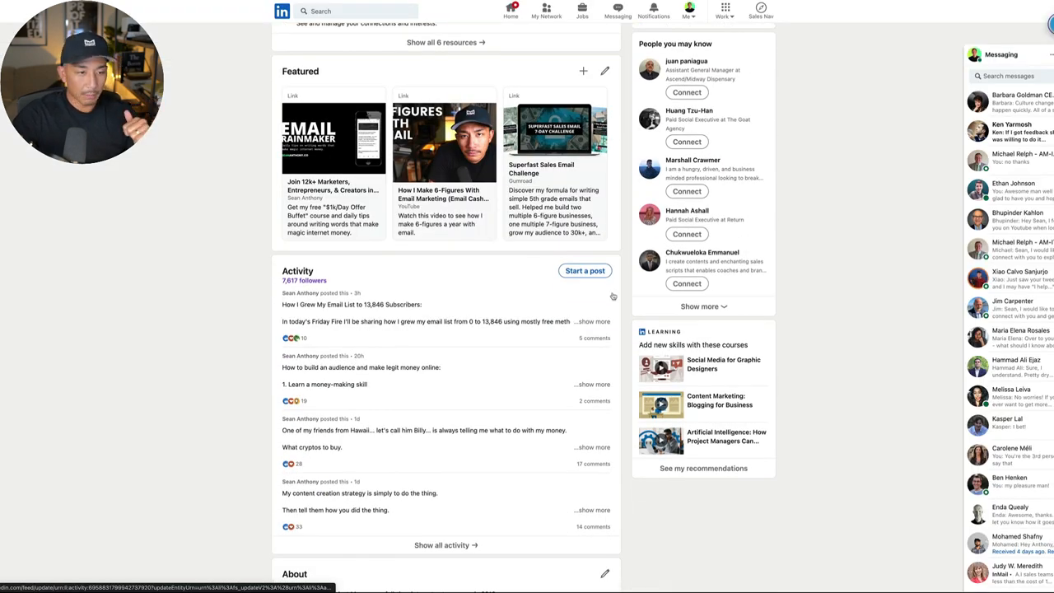
scroll(403, 375, "up", 1)
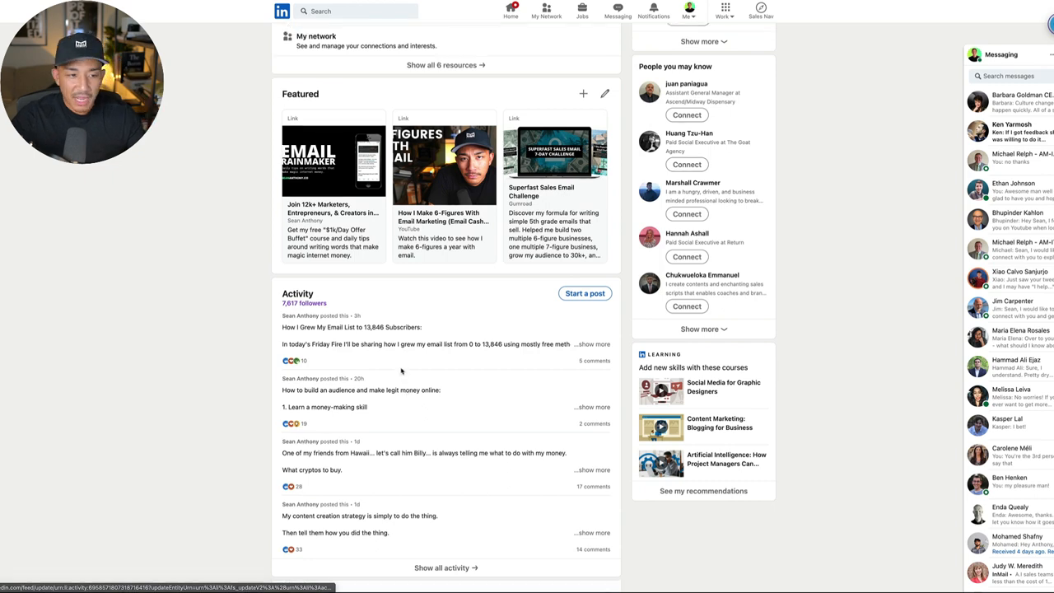
scroll(401, 370, "up", 2)
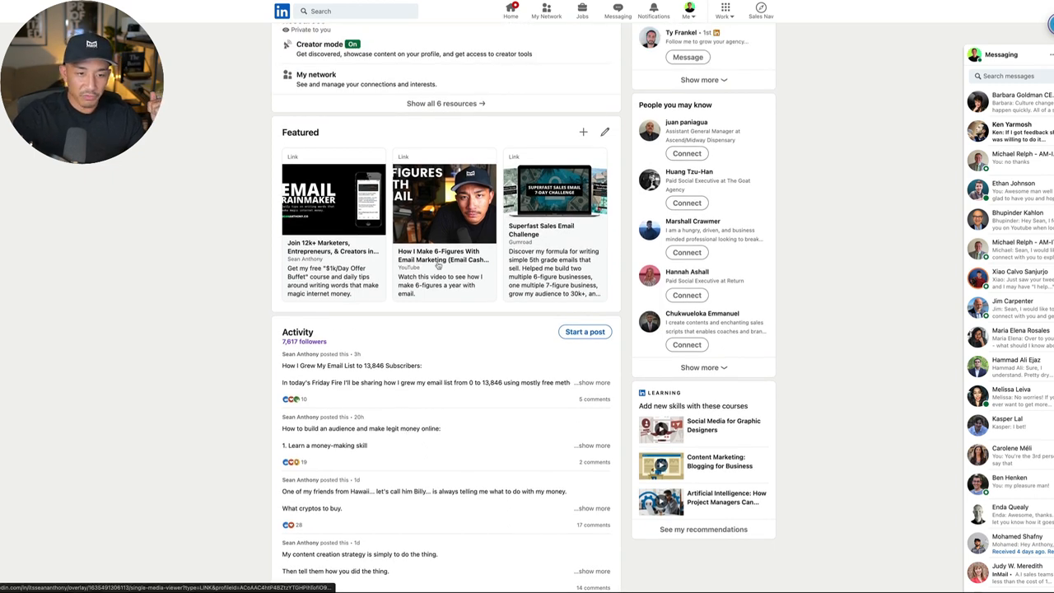
scroll(412, 327, "up", 1)
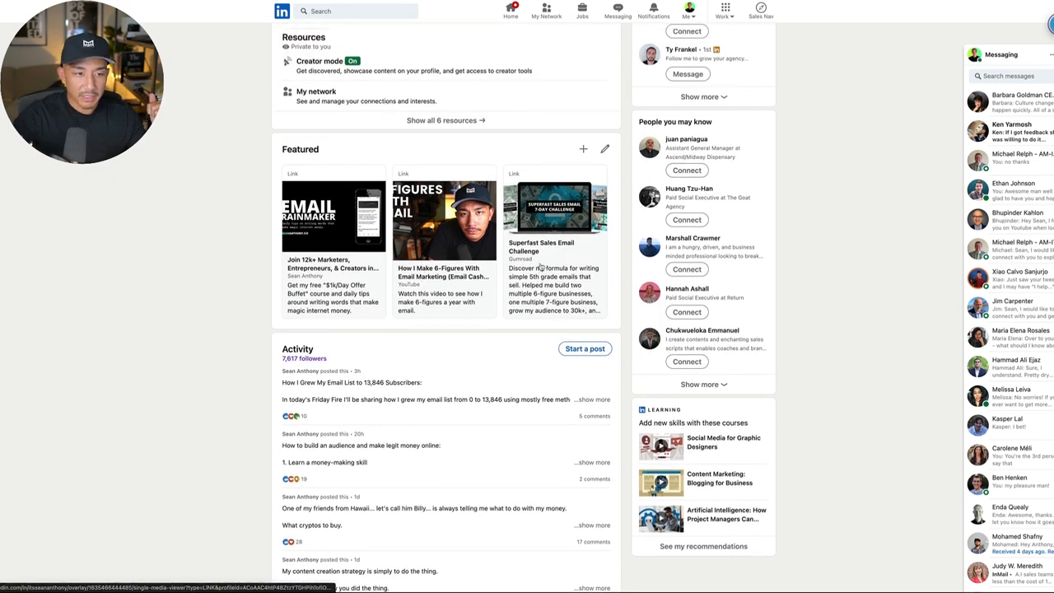
scroll(543, 264, "up", 3)
scroll(560, 231, "up", 2)
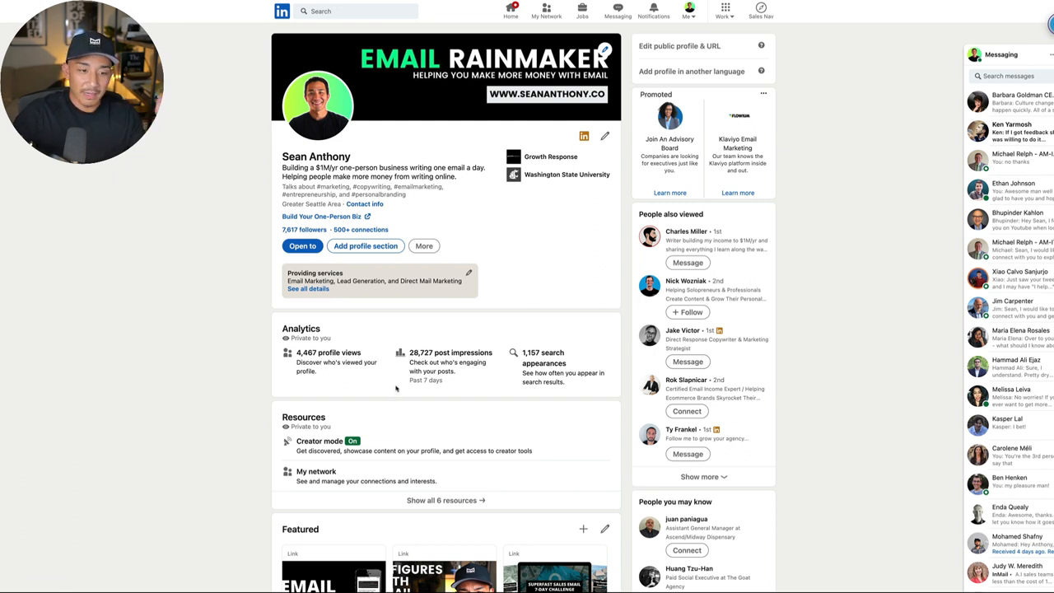
scroll(610, 492, "down", 4)
scroll(610, 493, "down", 3)
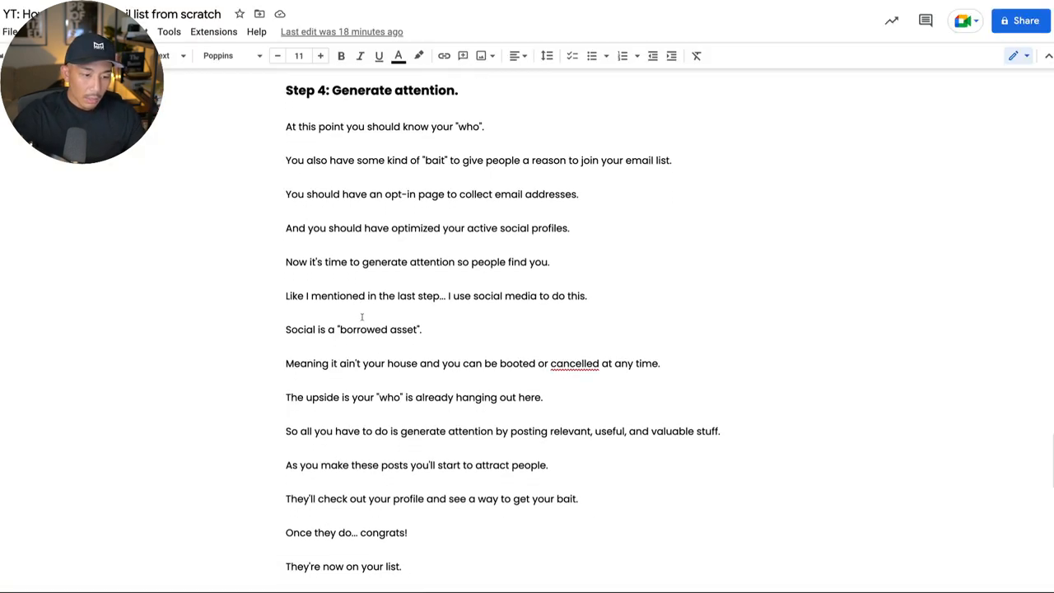
scroll(391, 382, "down", 1)
scroll(392, 382, "down", 3)
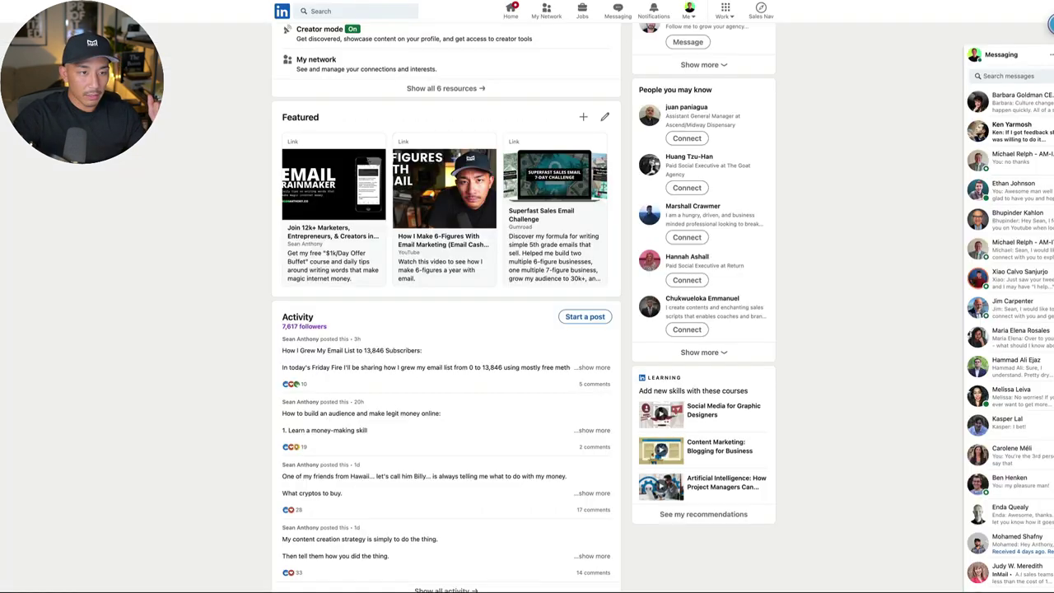
scroll(449, 311, "up", 5)
scroll(449, 311, "down", 3)
scroll(356, 374, "up", 2)
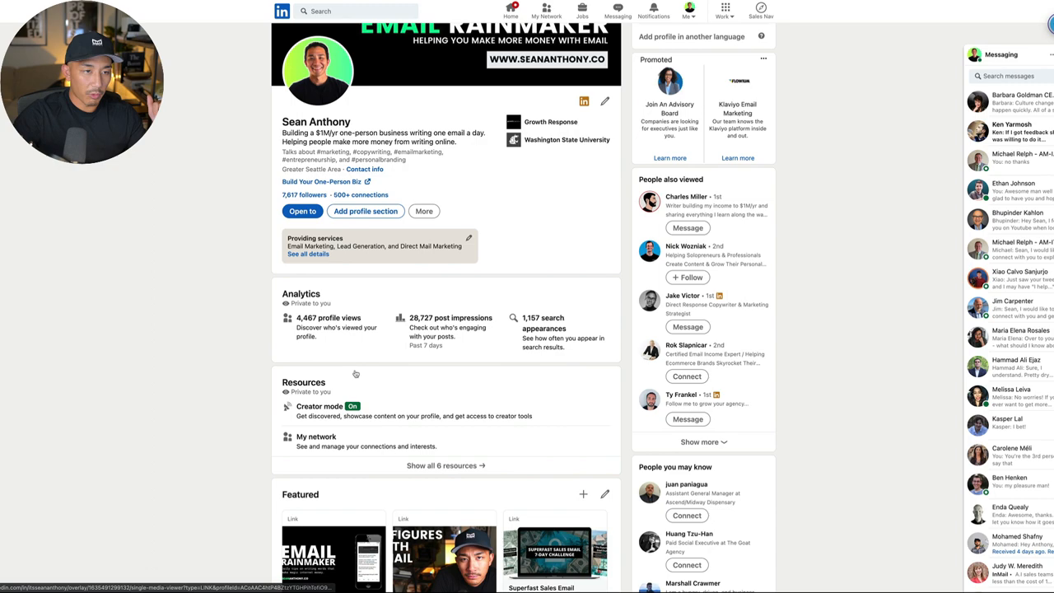
Follow the 'Build Your One-Person Biz' link to the free-course homepage and clear the selection.
left_click(348, 183)
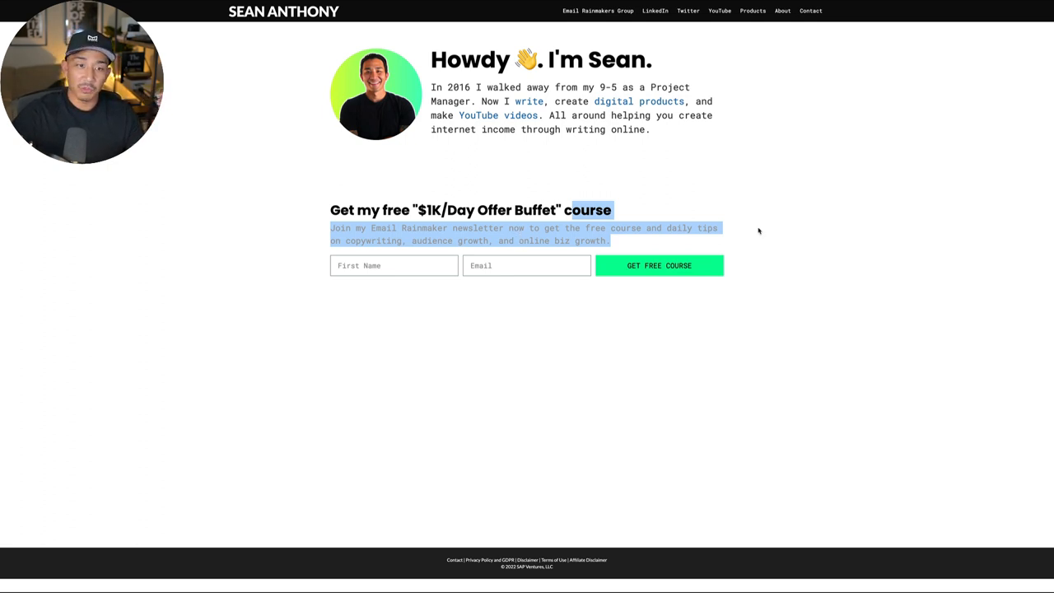
left_click(596, 228)
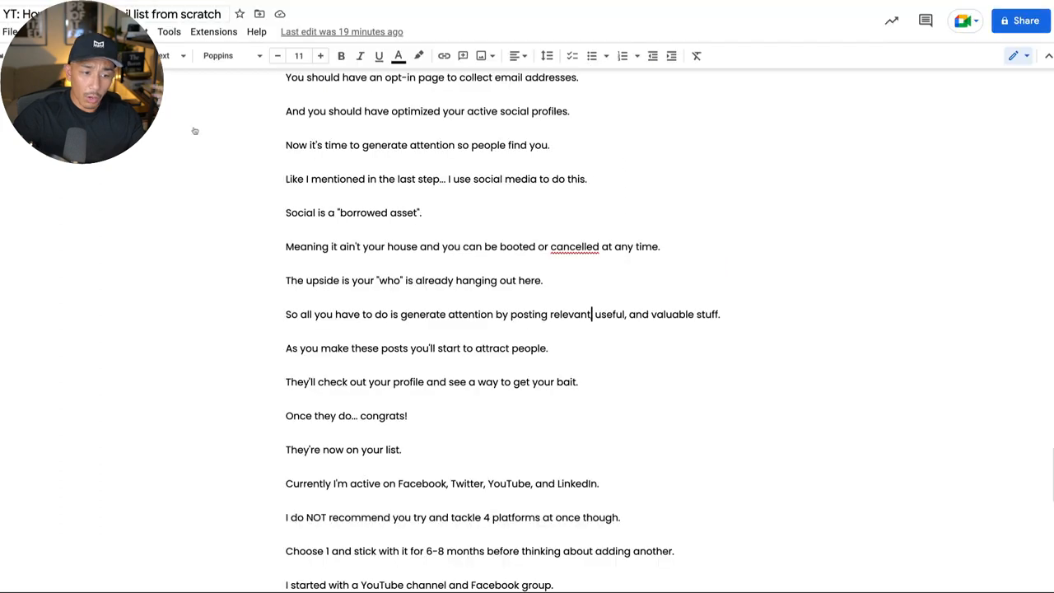
scroll(307, 346, "down", 1)
scroll(307, 346, "down", 1)
scroll(307, 346, "down", 1)
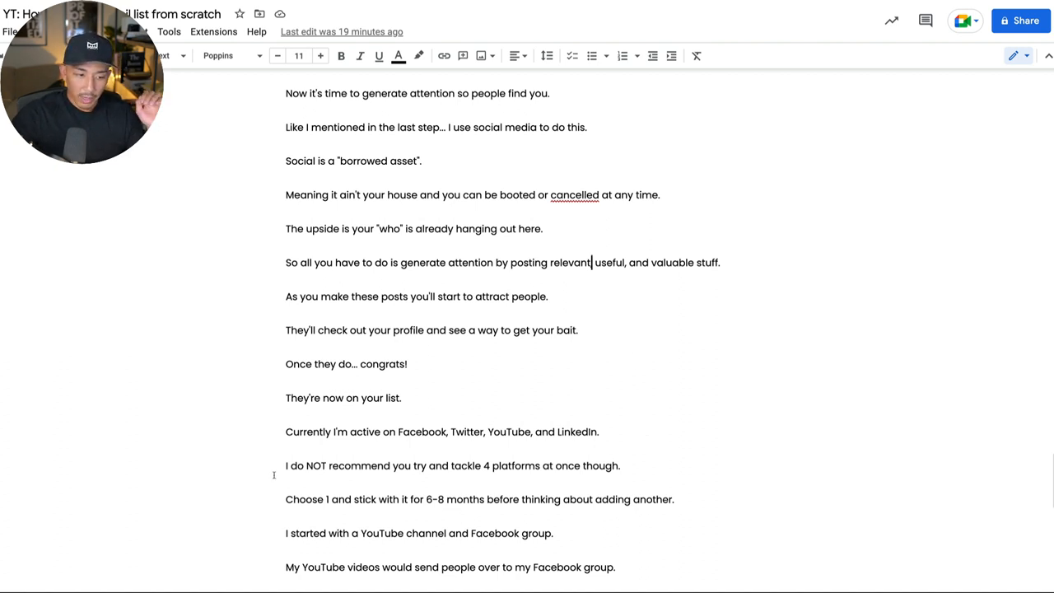
Select the sentence 'I do NOT recommend you try and tackle 4 platforms at once though.'.
left_click_drag(274, 474, 651, 465)
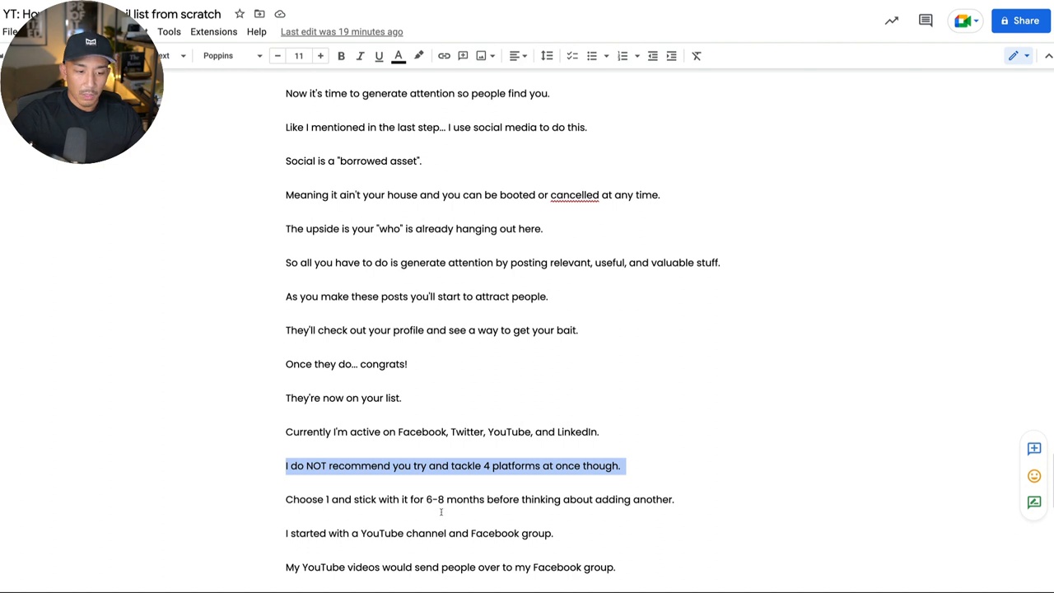
scroll(442, 509, "down", 1)
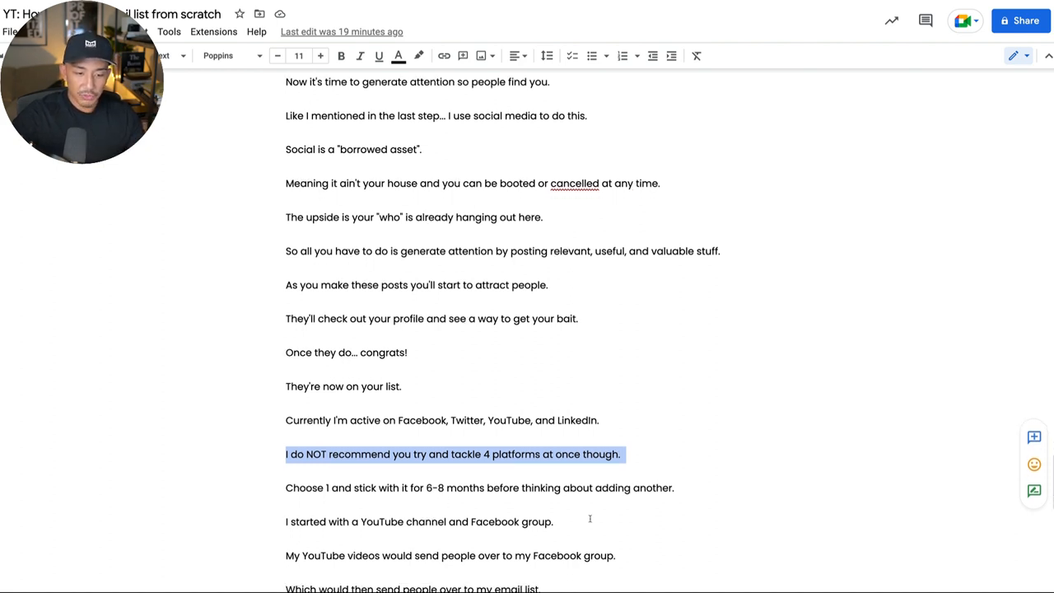
scroll(574, 531, "down", 3)
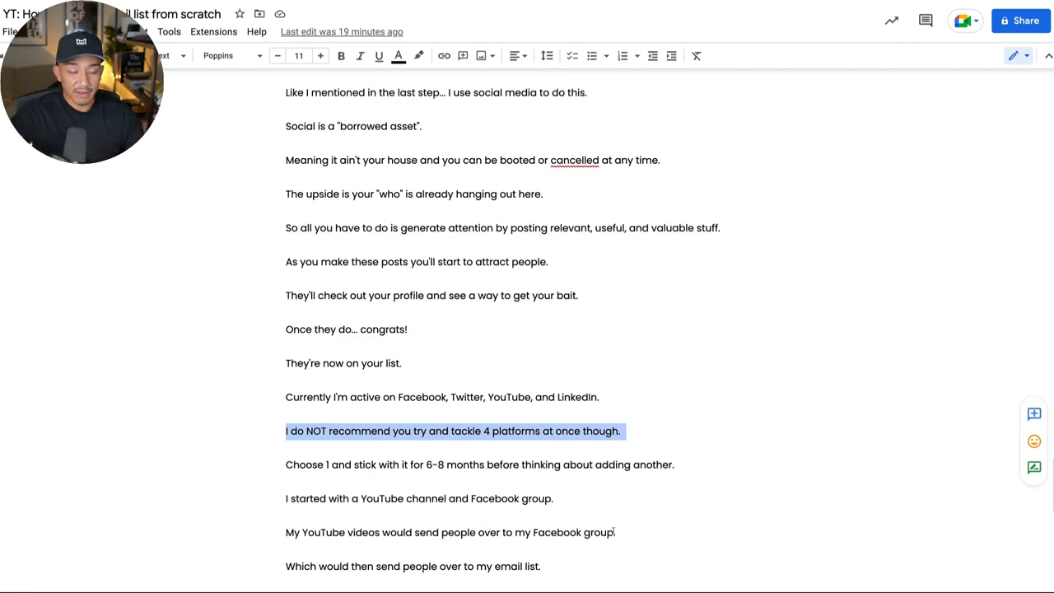
scroll(614, 532, "down", 1)
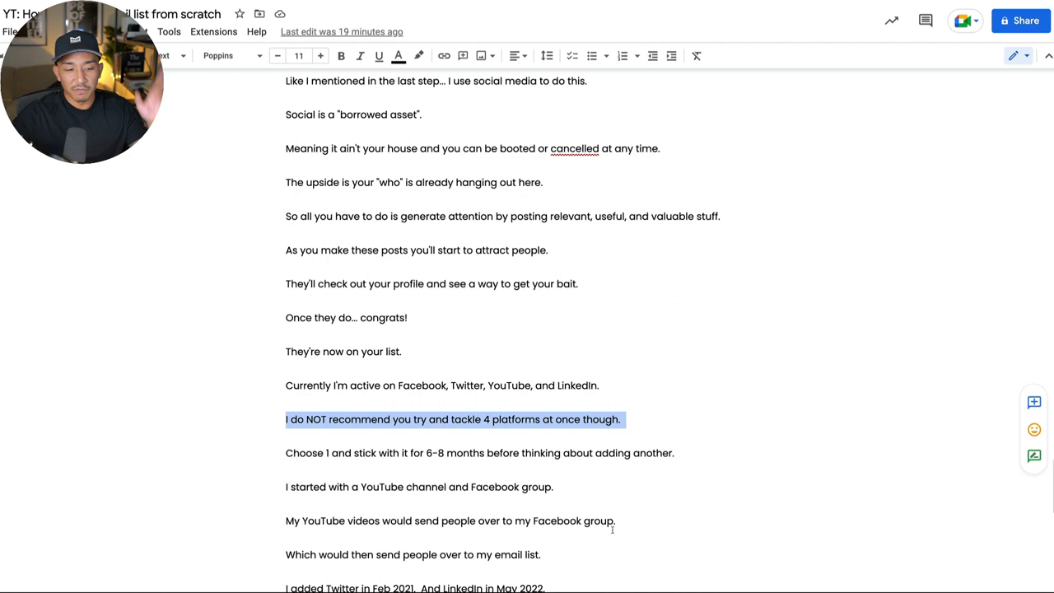
scroll(613, 531, "down", 2)
scroll(616, 535, "down", 1)
scroll(619, 539, "down", 1)
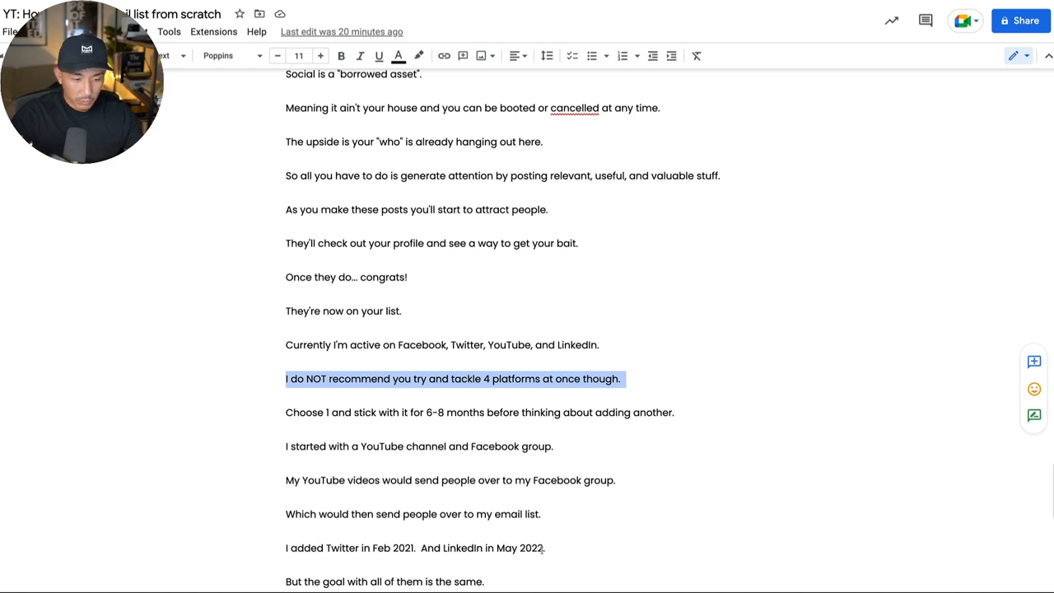
scroll(543, 549, "down", 1)
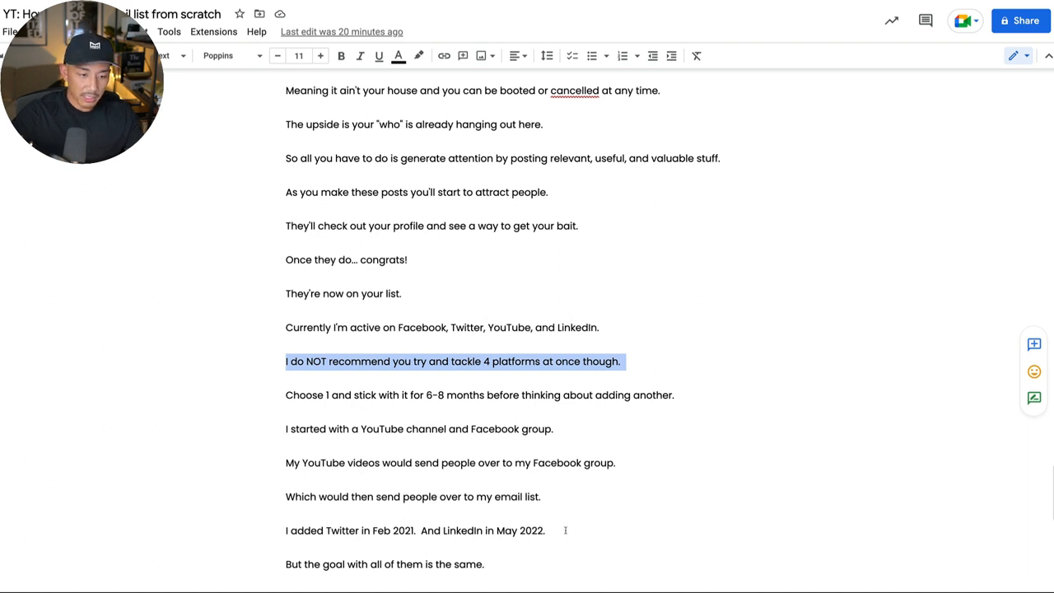
scroll(564, 527, "down", 3)
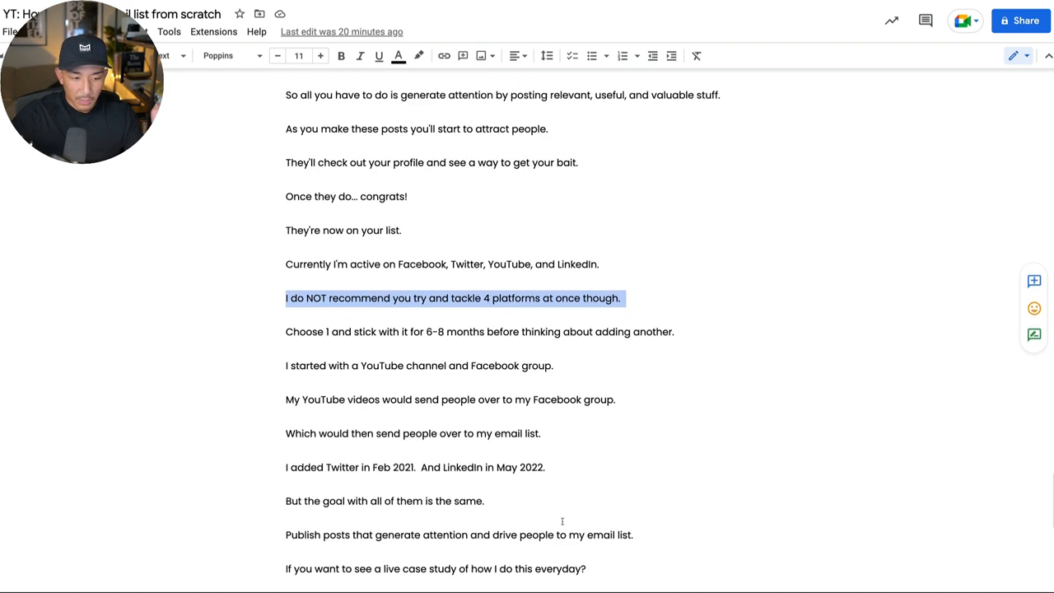
scroll(563, 522, "down", 1)
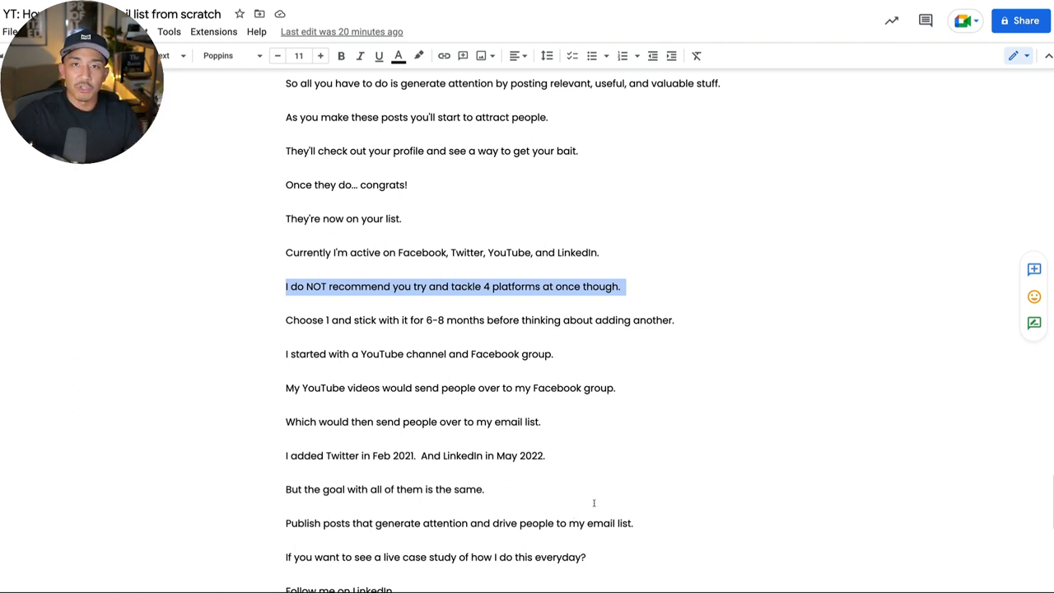
scroll(695, 502, "down", 1)
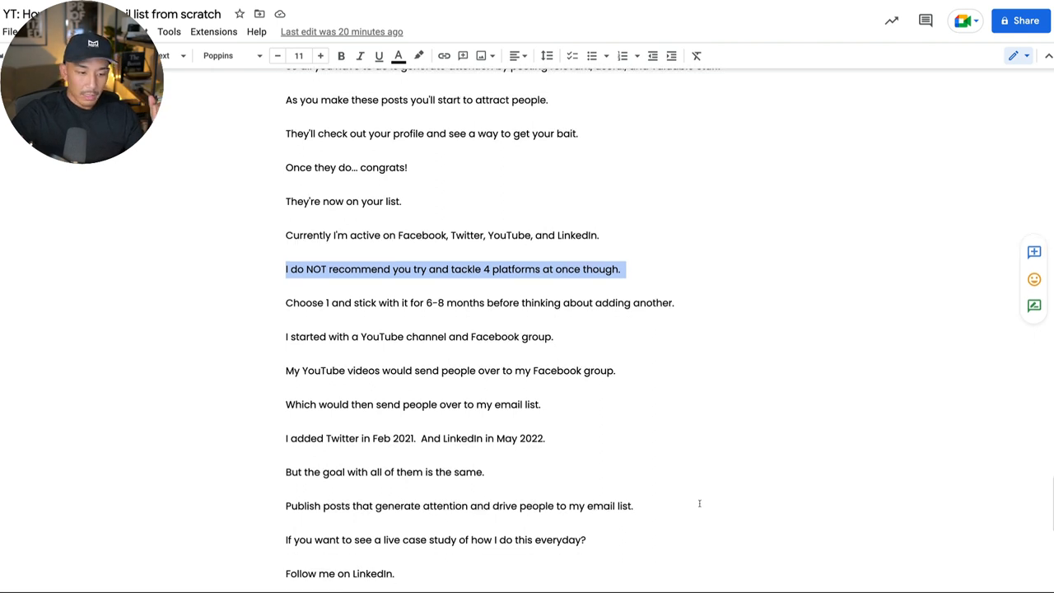
scroll(699, 503, "down", 1)
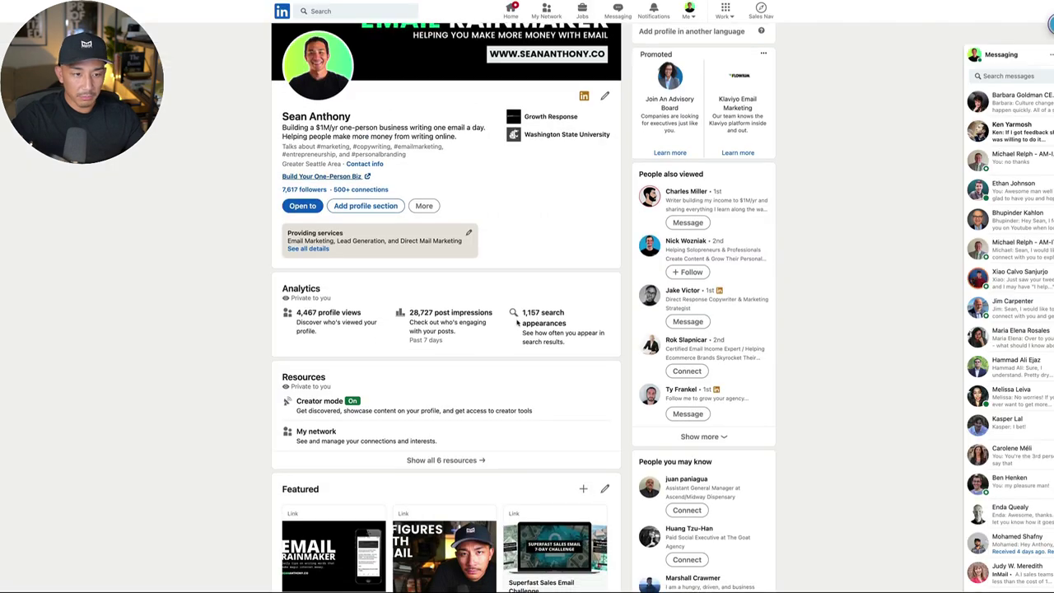
scroll(526, 370, "down", 5)
scroll(480, 400, "down", 1)
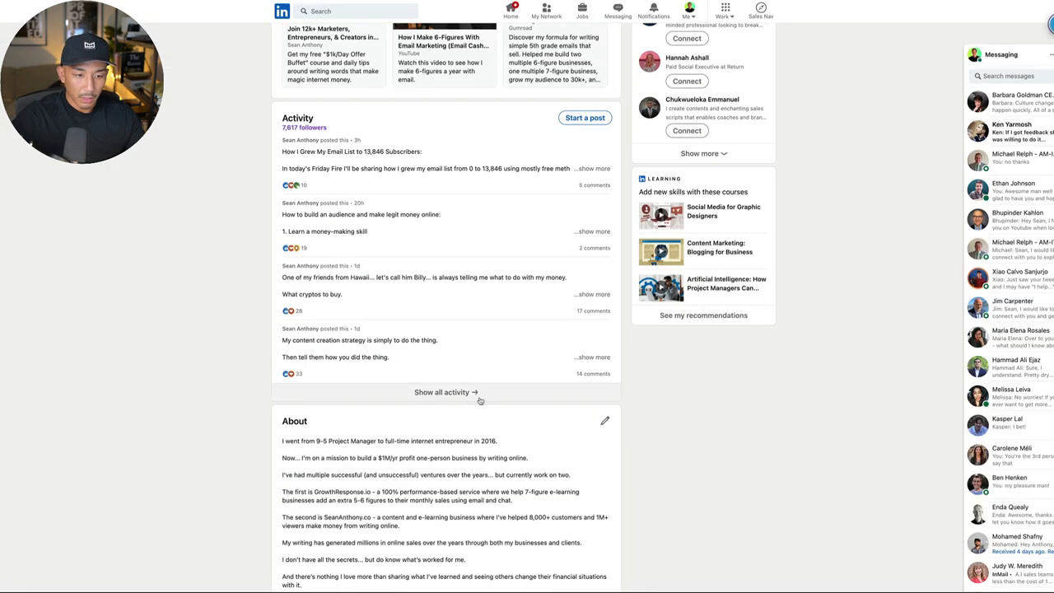
Show all profile activity and filter the feed to Posts only.
left_click(480, 398)
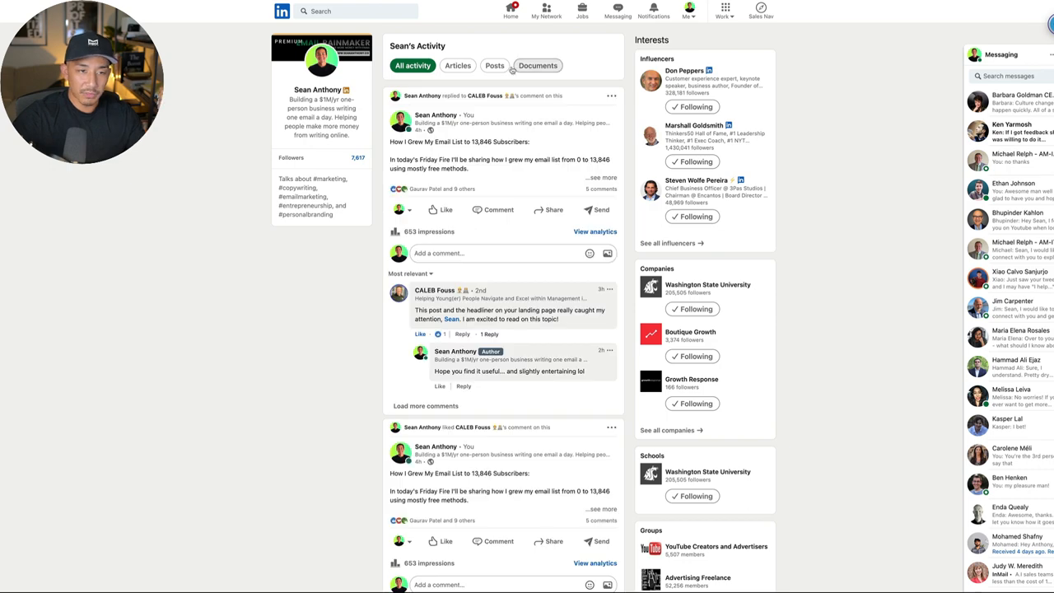
left_click(495, 71)
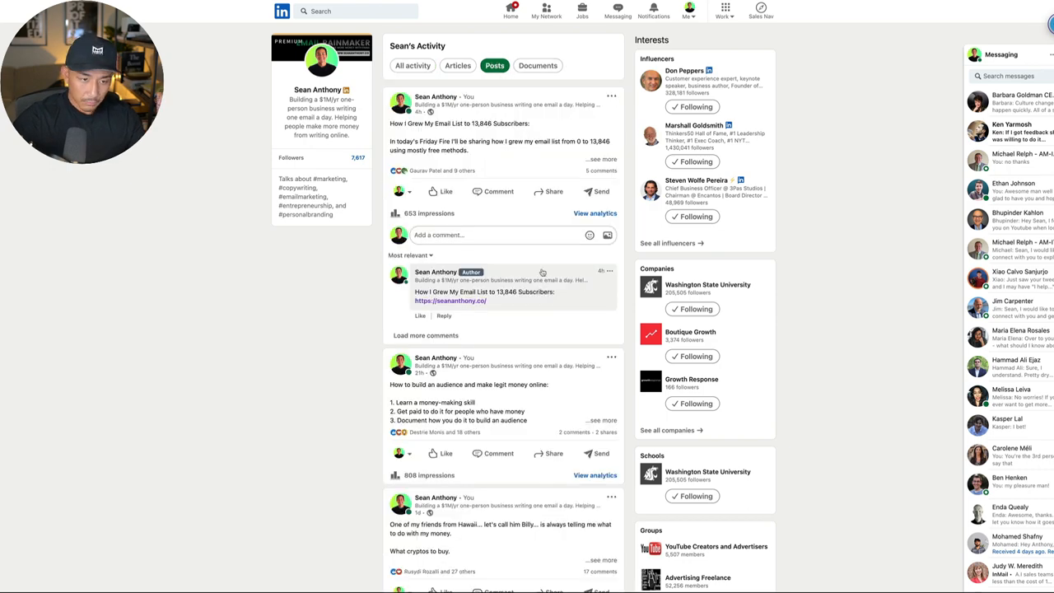
scroll(474, 380, "down", 3)
scroll(474, 380, "down", 4)
scroll(474, 380, "down", 3)
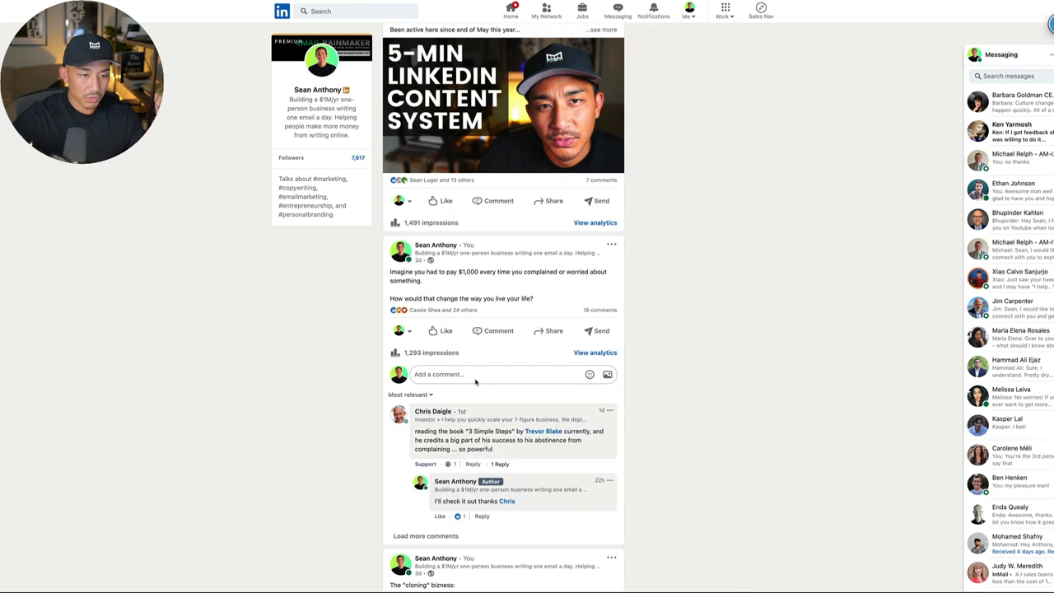
scroll(476, 379, "down", 1)
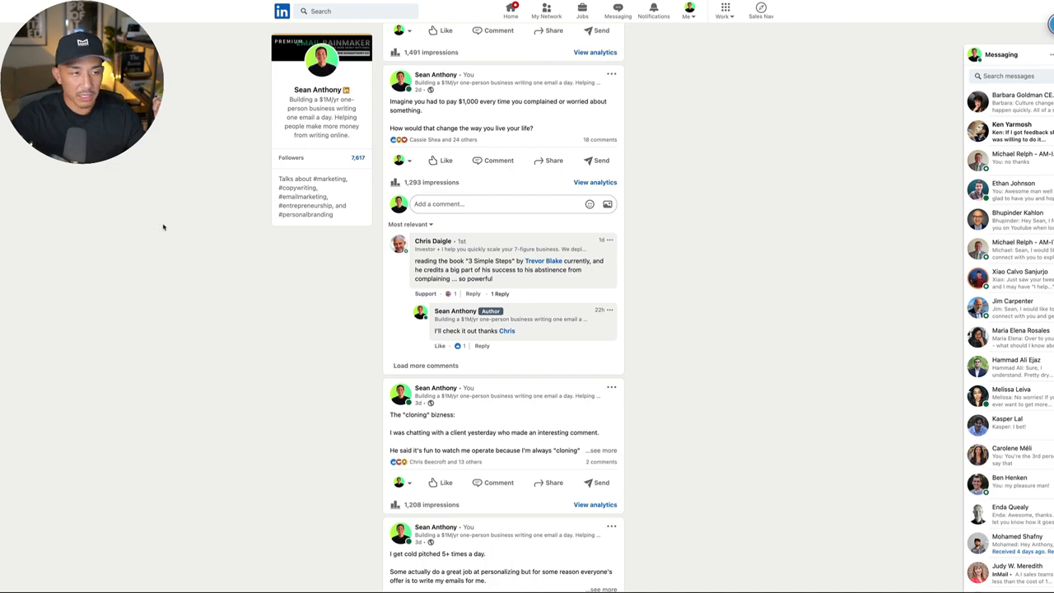
scroll(465, 421, "down", 2)
scroll(466, 422, "down", 2)
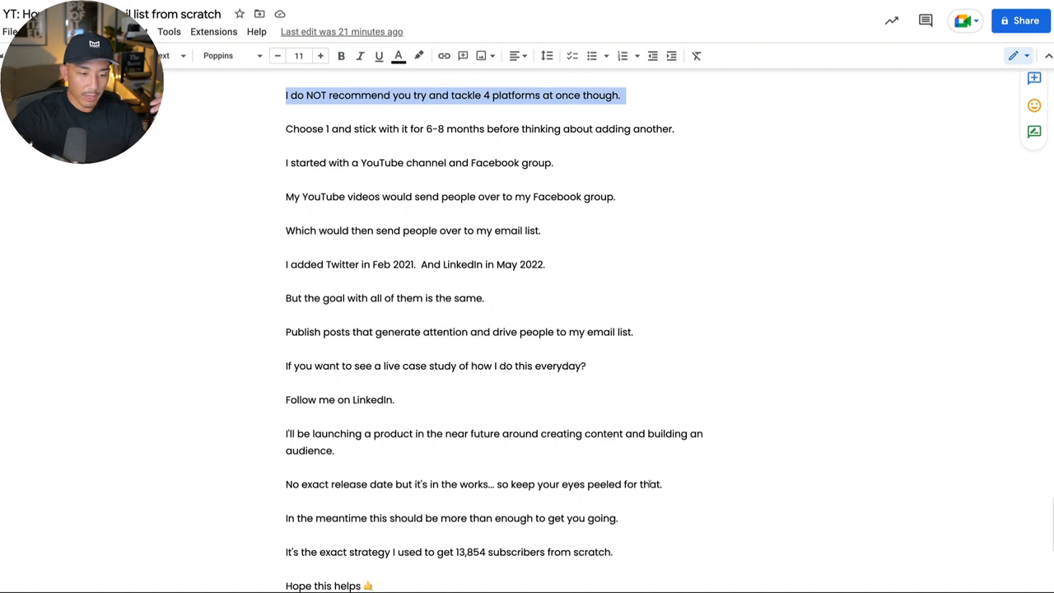
scroll(649, 484, "down", 1)
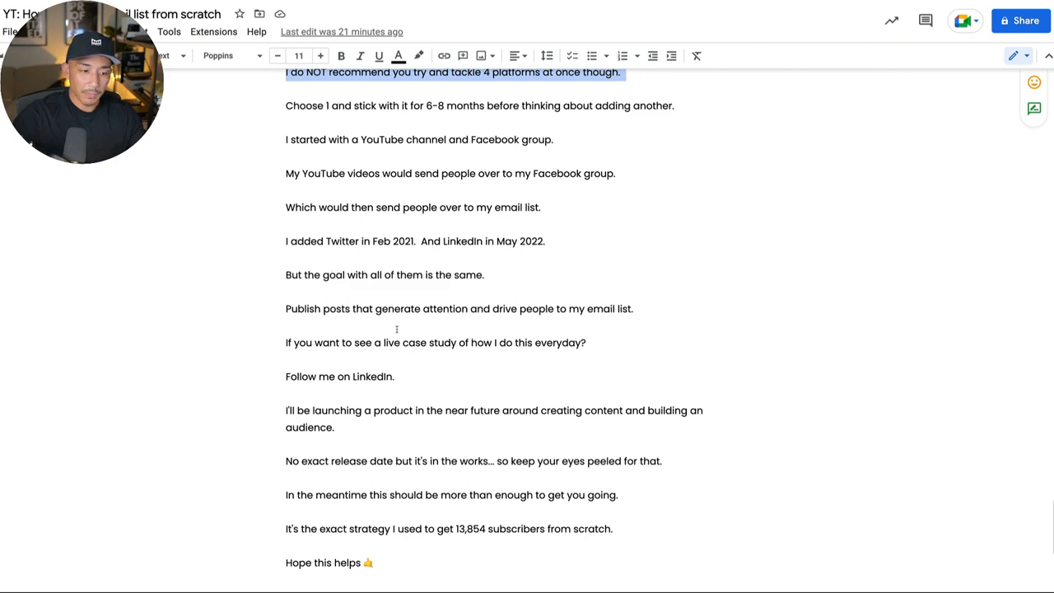
scroll(415, 444, "down", 3)
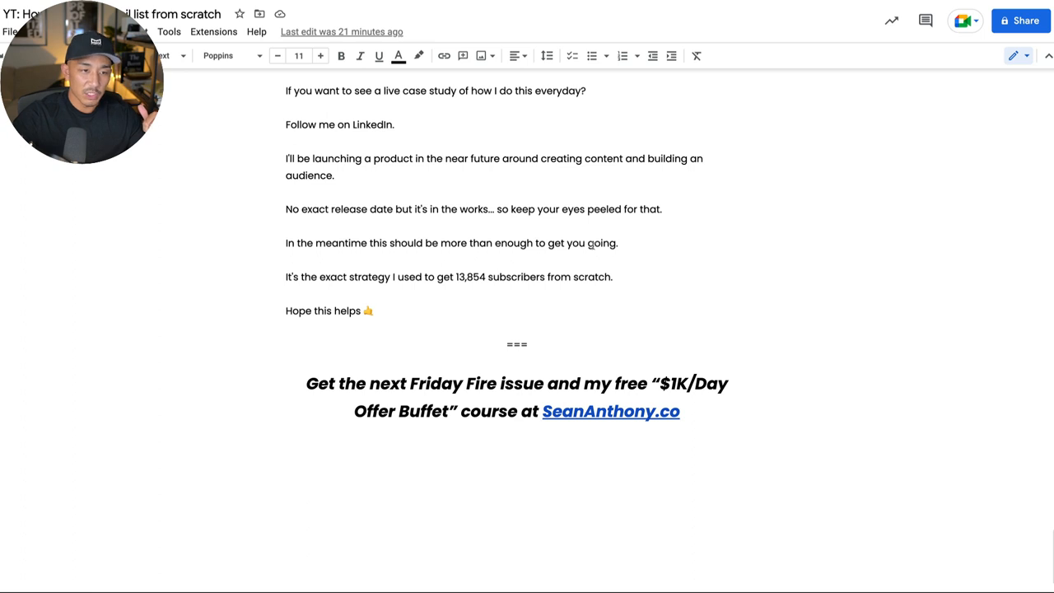
Select the 'I'll be launching a product…' paragraph about content and audience building.
left_click_drag(406, 174, 279, 167)
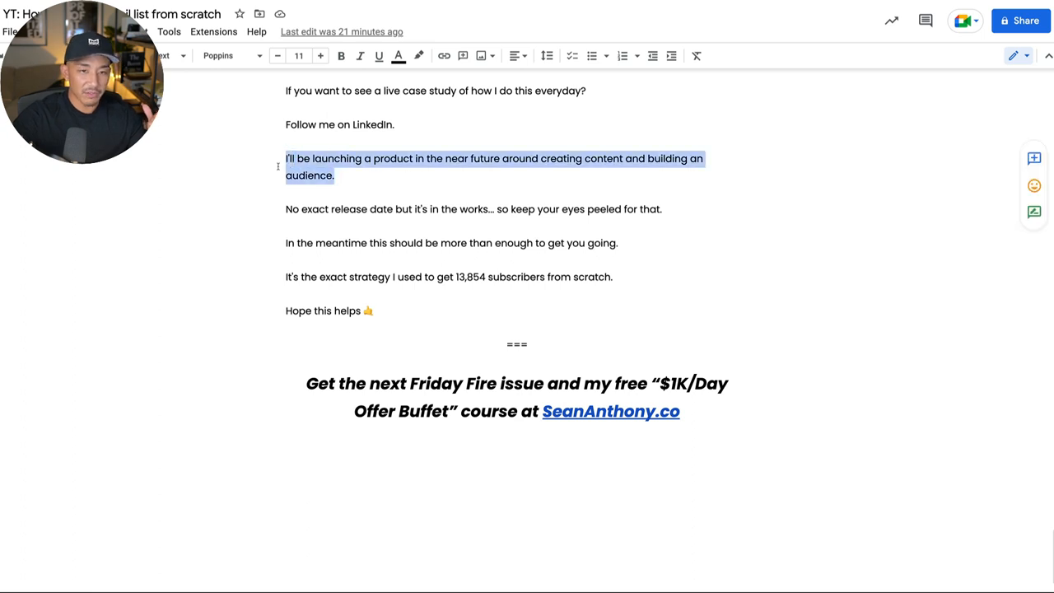